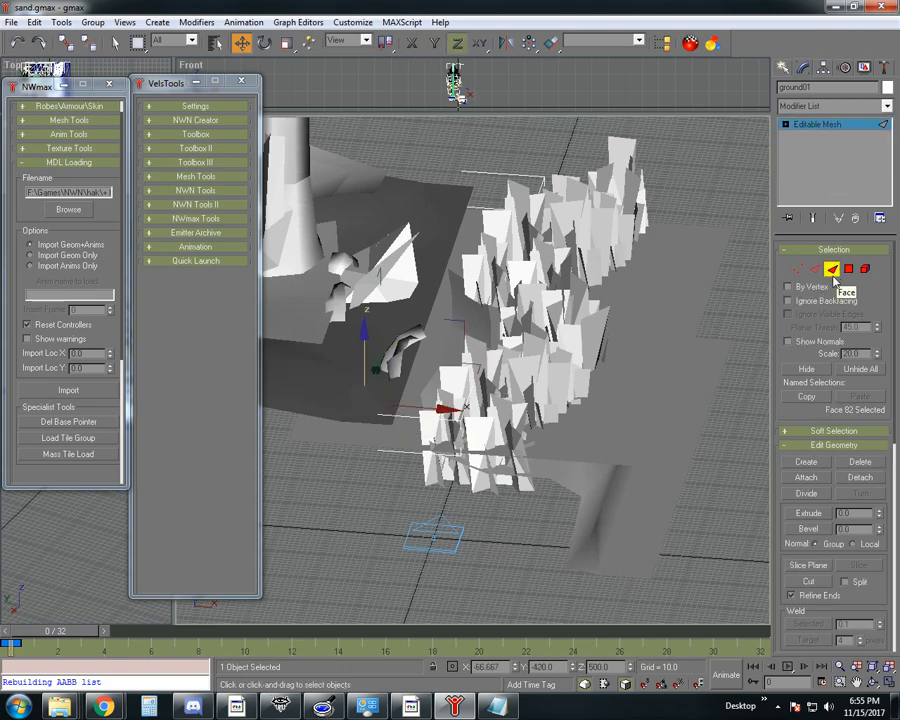
Leave sub-object editing of ground01 and hide the four spiky and flat objects covering its curved strip
left_click(807, 464)
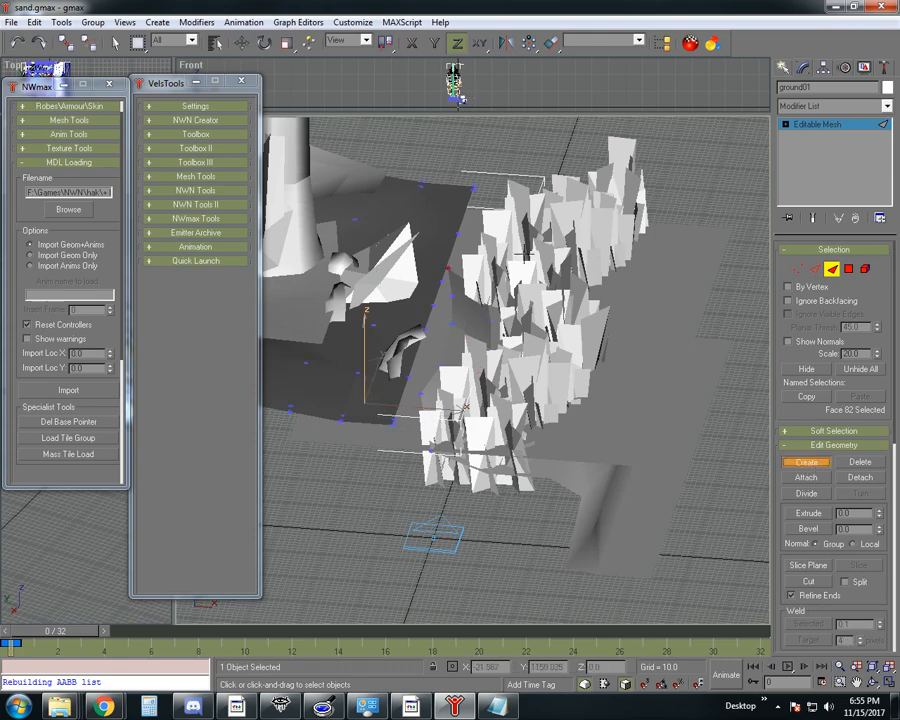
left_click(798, 269)
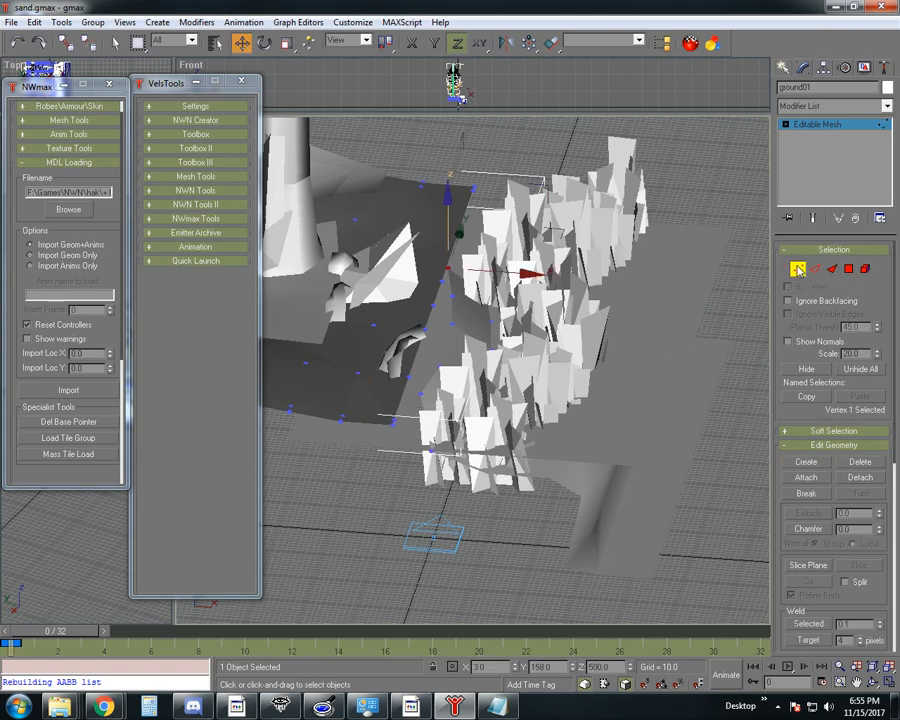
left_click(798, 269)
left_click(722, 279)
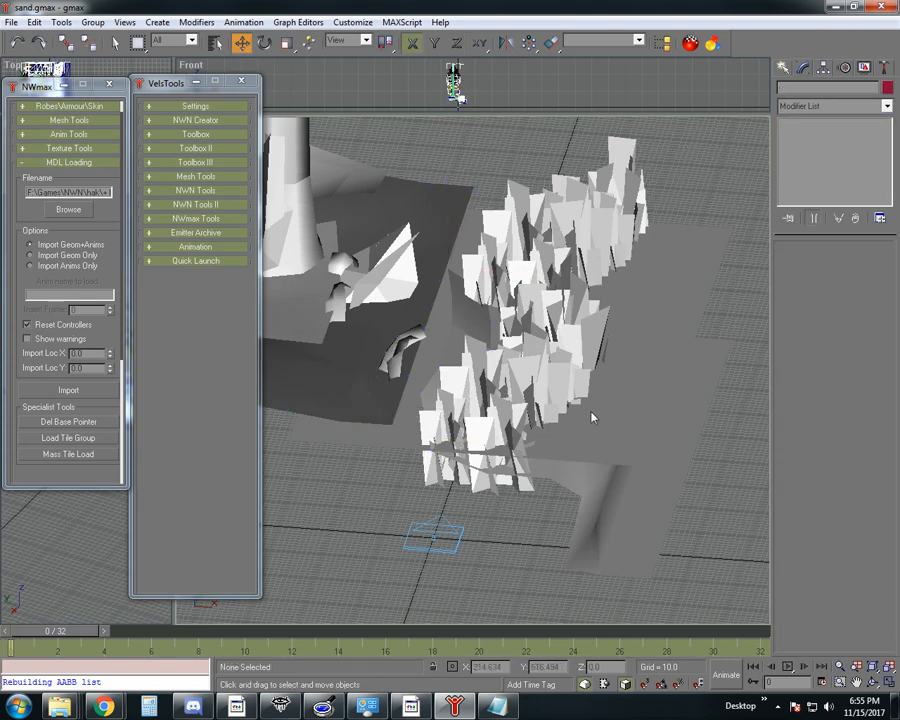
left_click(508, 532)
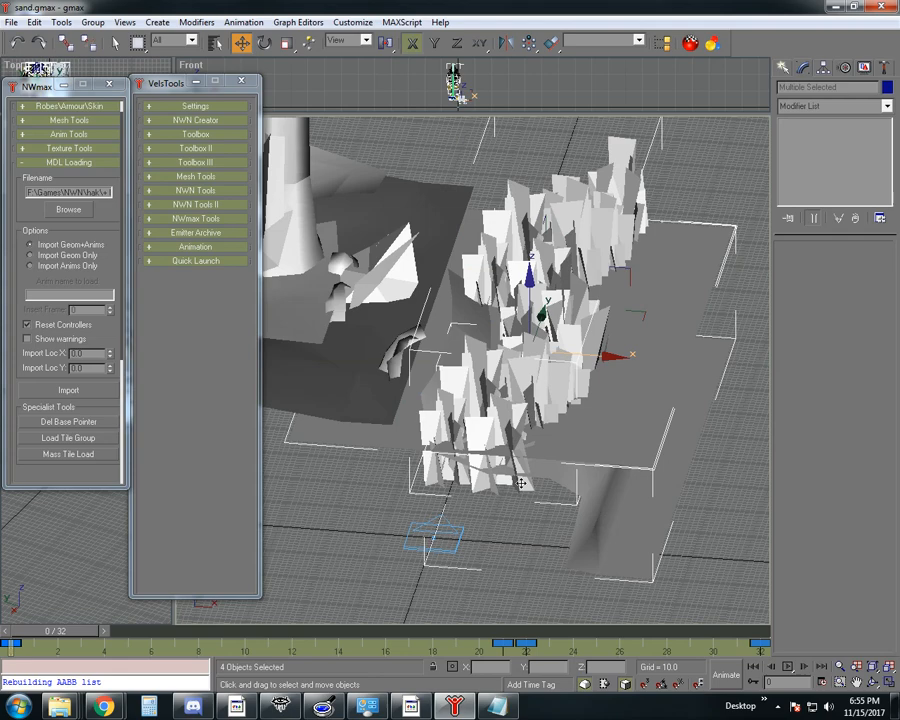
right_click(497, 224)
left_click(530, 194)
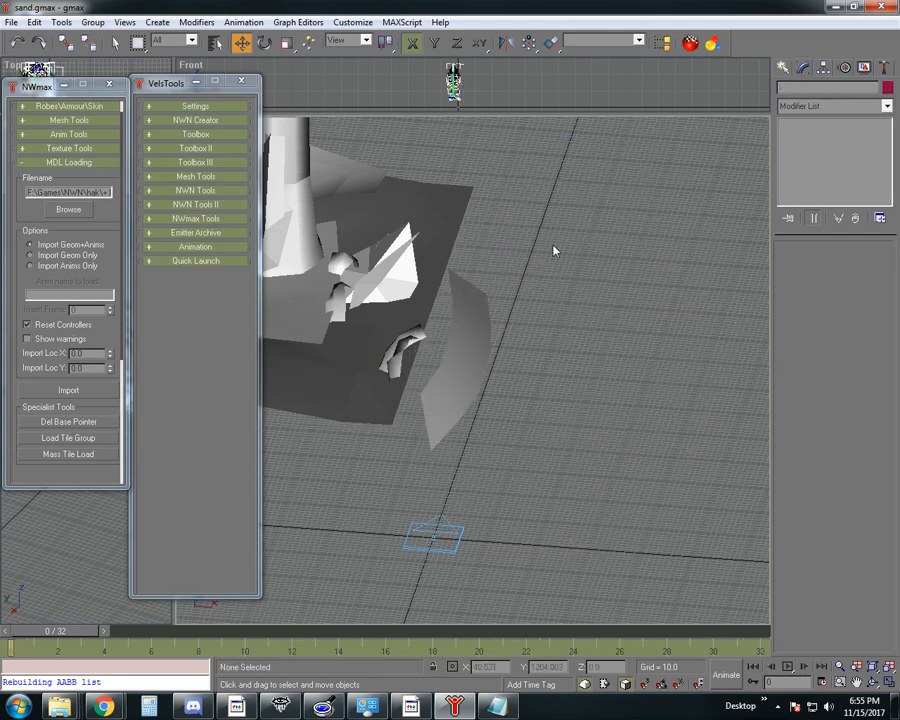
Create a narrow triangular face on ground01 joining the two vertices at the ground's near corner to the tip of the curved strip
left_click(422, 311)
left_click(798, 269)
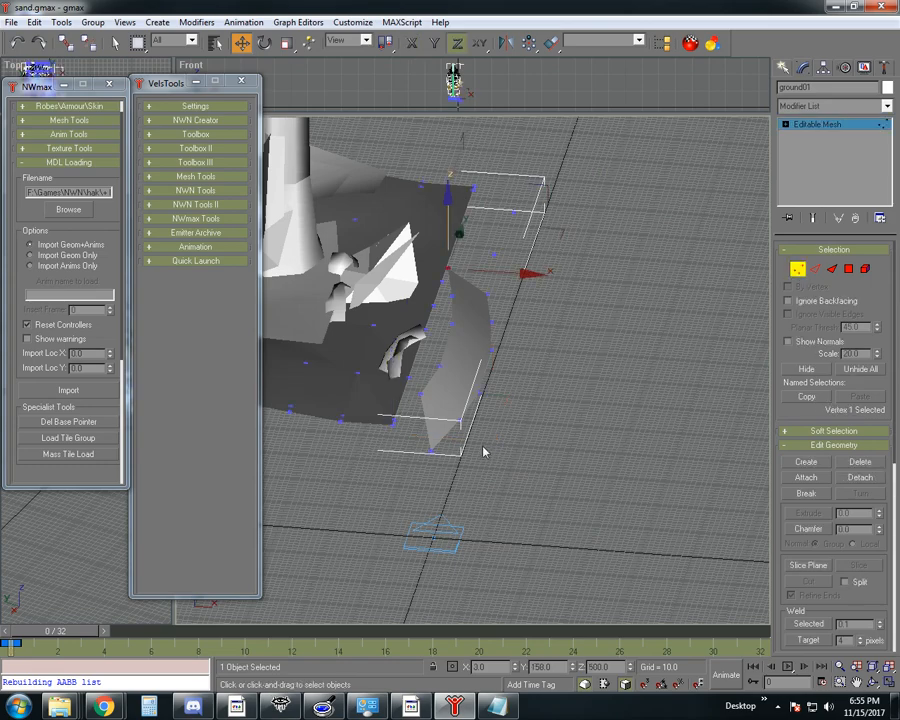
left_click(831, 269)
left_click(806, 462)
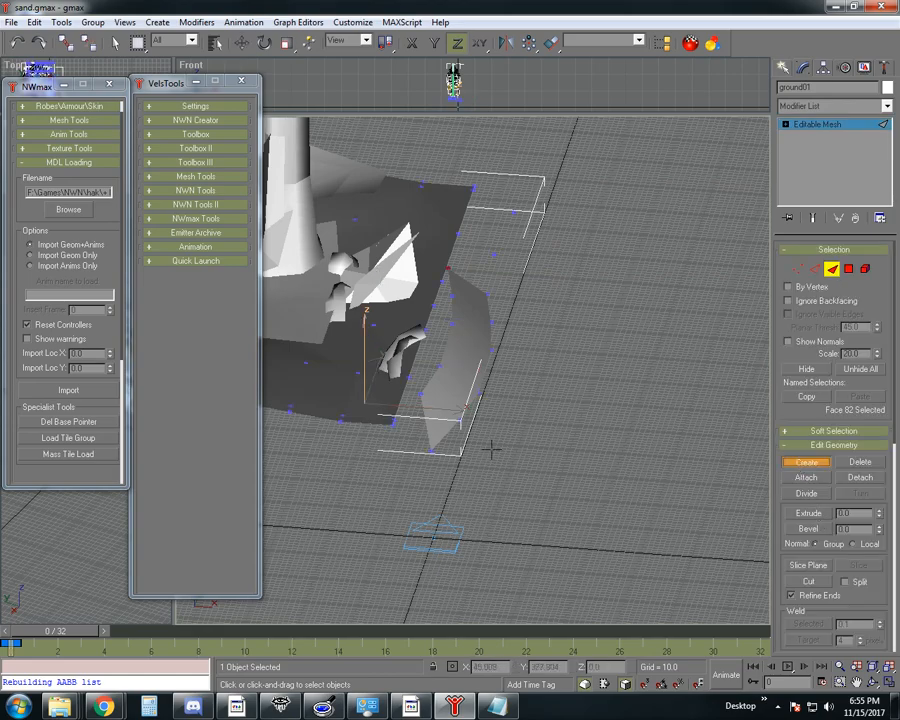
left_click(871, 682)
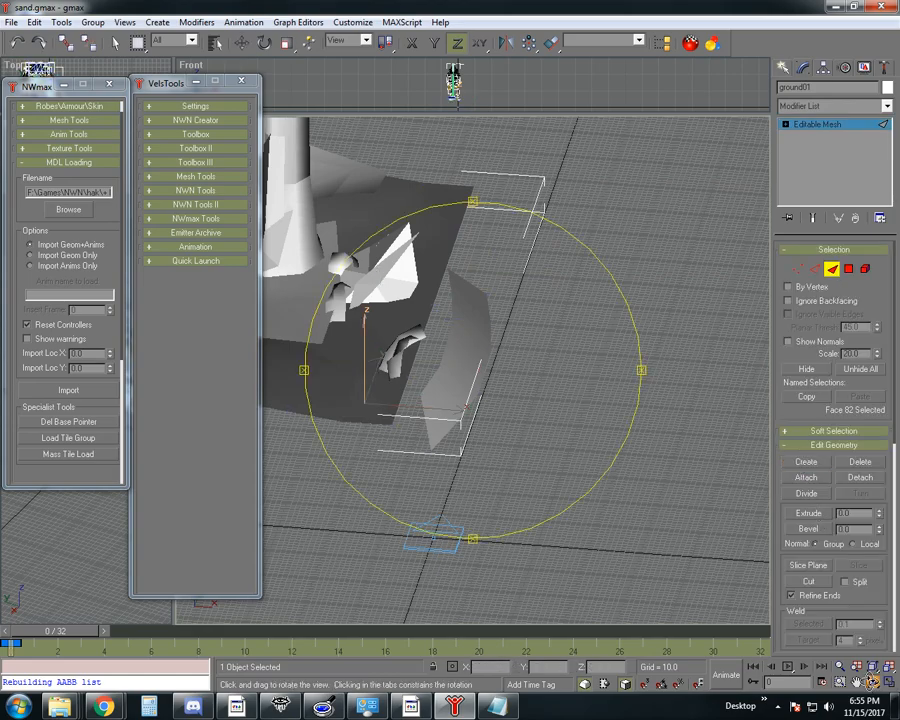
left_click_drag(546, 426, 440, 440)
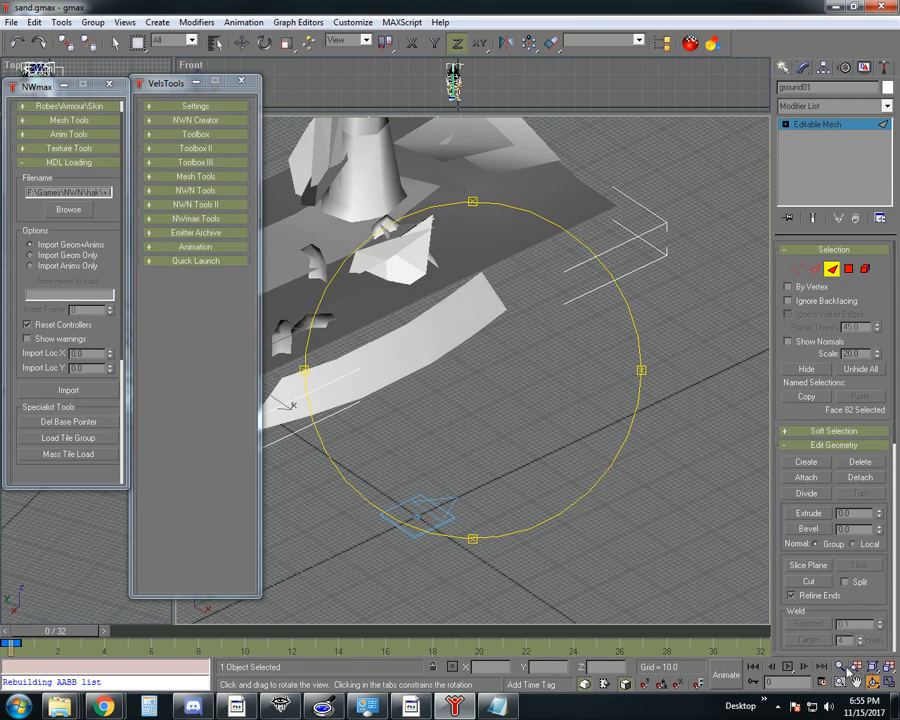
middle_click_drag(532, 528, 611, 546)
scroll(512, 536, "up", 3)
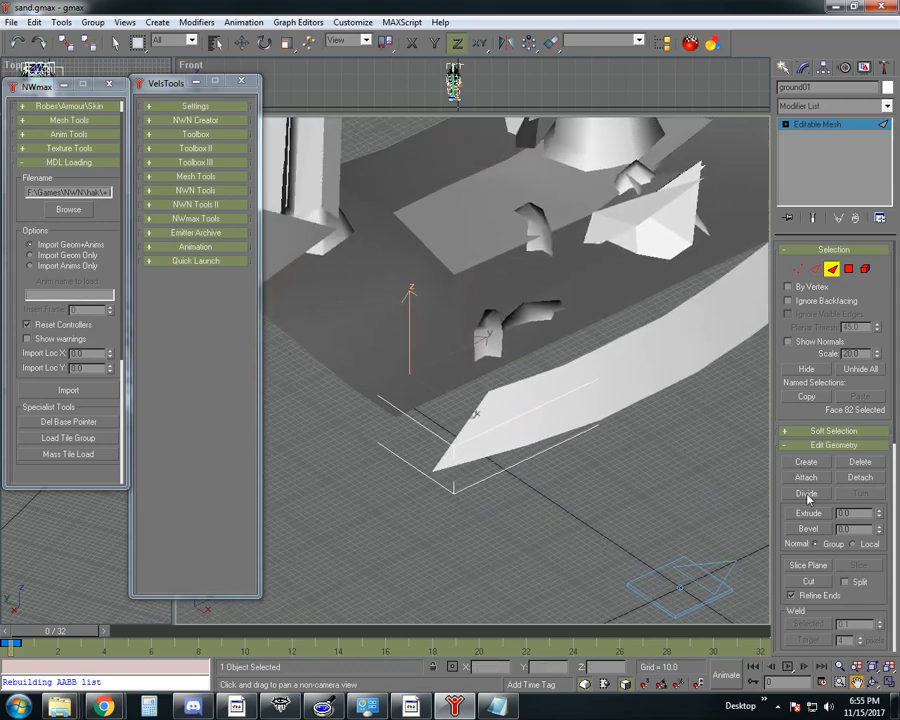
left_click(806, 463)
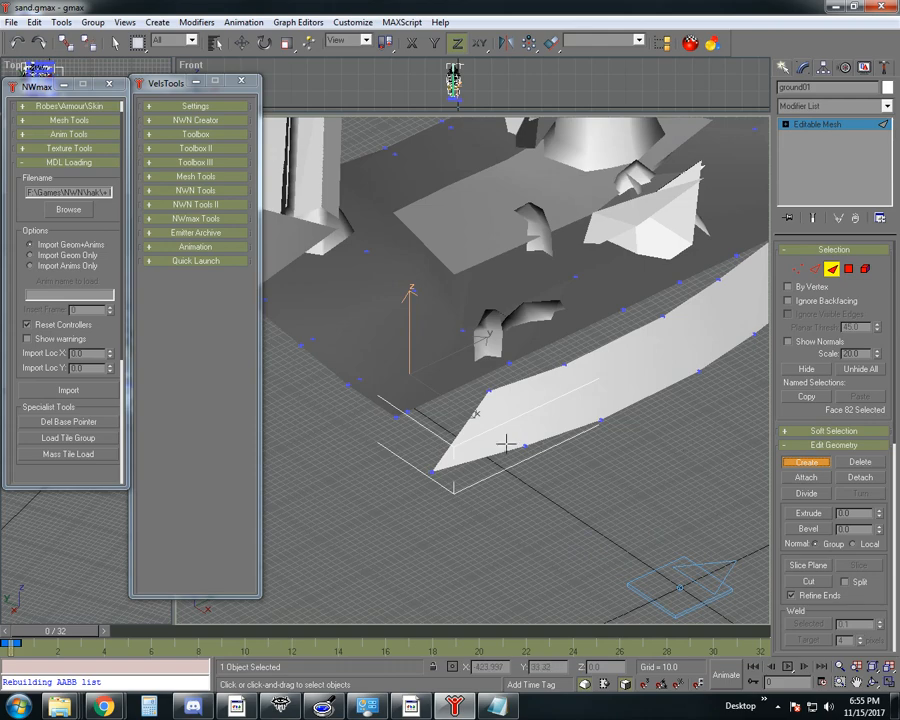
left_click(406, 412)
left_click(432, 472)
left_click(407, 413)
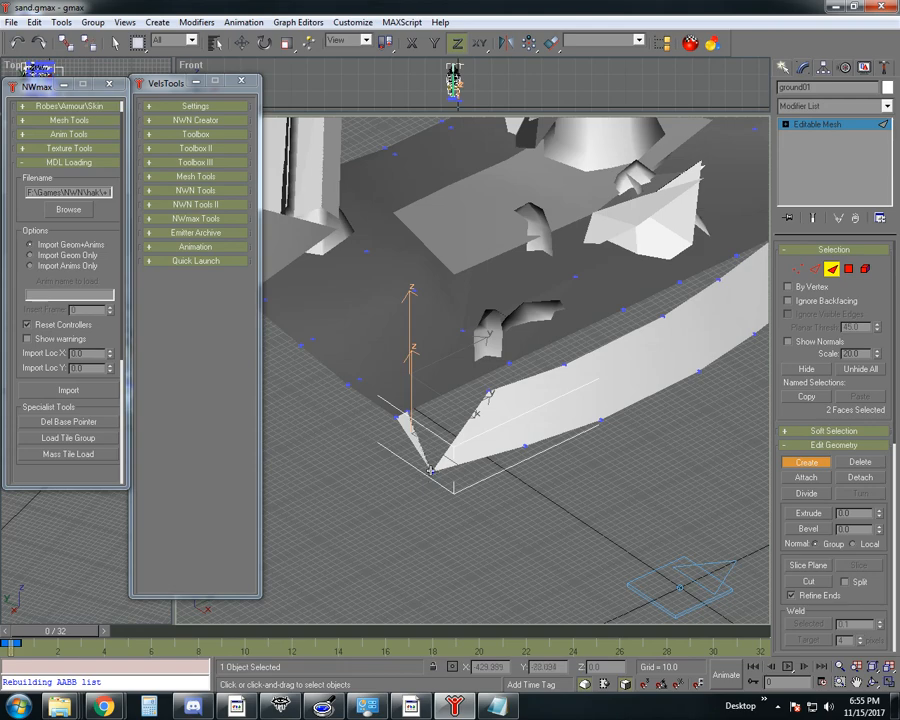
Create a face from the ground corner to the strip's near end, undo it, and rebuild it with vertices picked clockwise
left_click(491, 392)
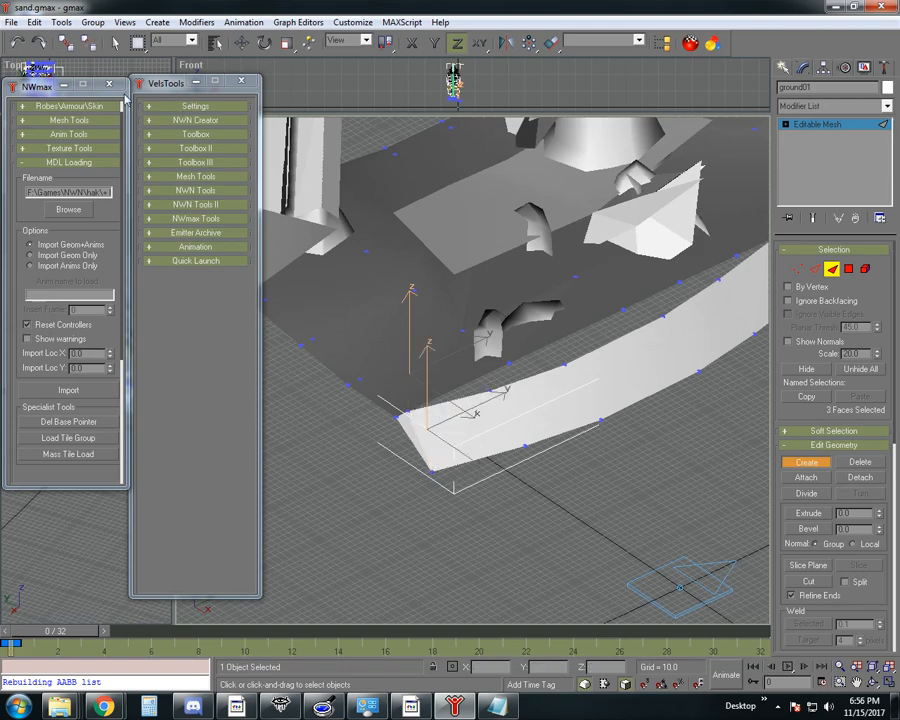
left_click(16, 41)
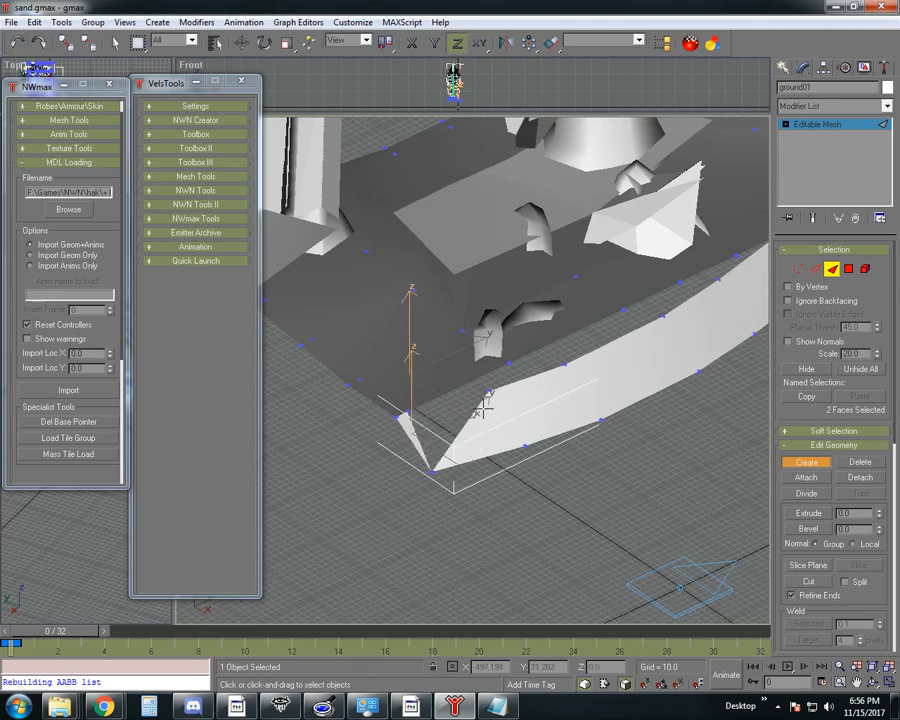
left_click(410, 410)
left_click(489, 391)
left_click(432, 471)
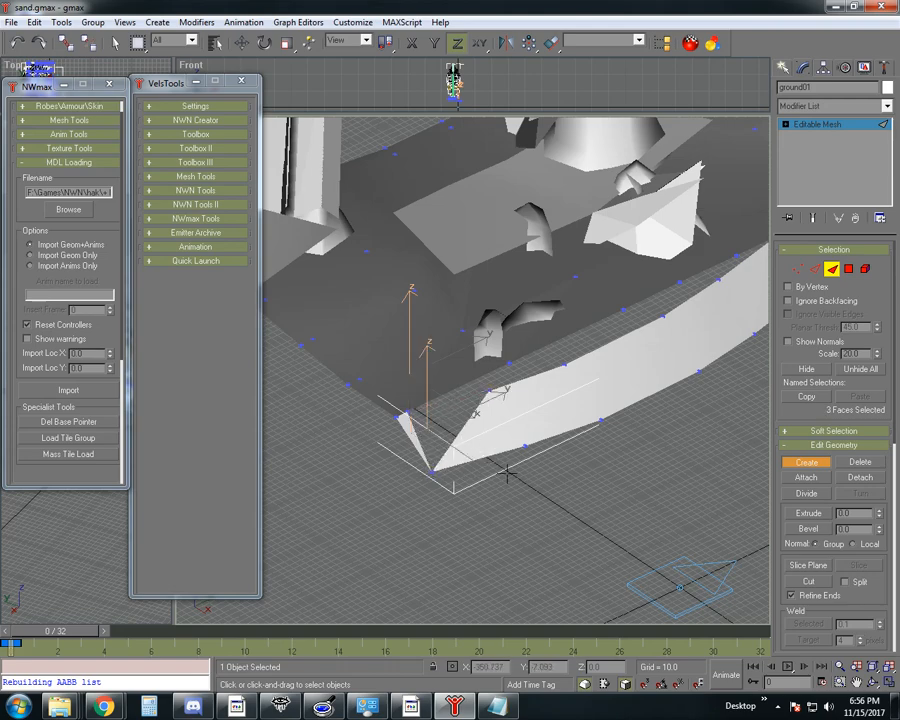
Examine the clockwise-built face at the ground's corner from beneath and from above
key("ctrl+r")
left_click_drag(484, 454, 529, 301)
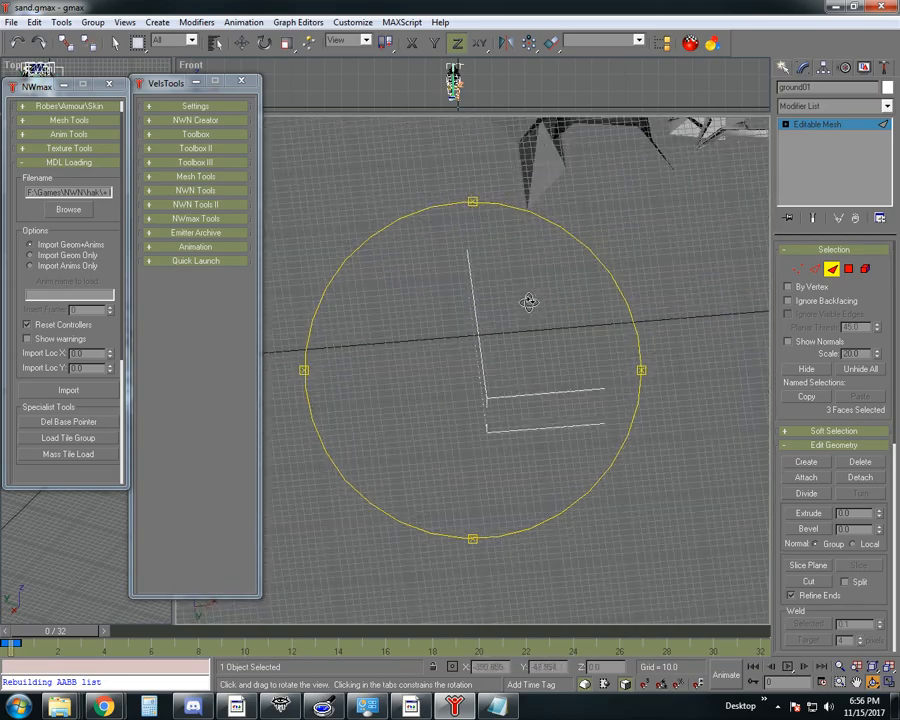
key("ctrl+p")
left_click_drag(613, 342, 406, 684)
left_click_drag(543, 334, 506, 512)
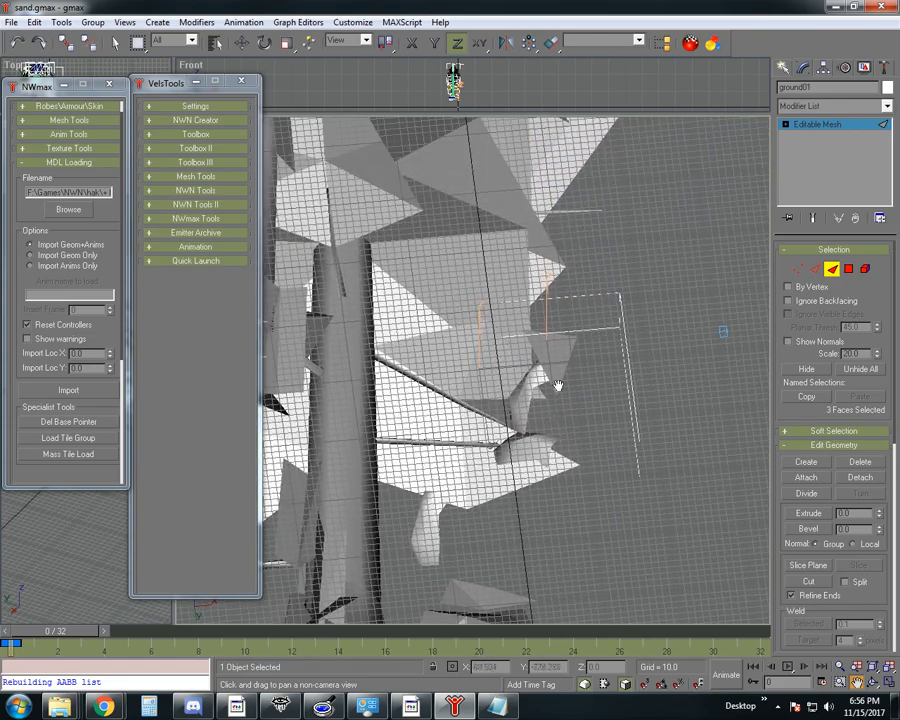
left_click(872, 682)
left_click_drag(504, 364, 486, 487)
left_click(855, 682)
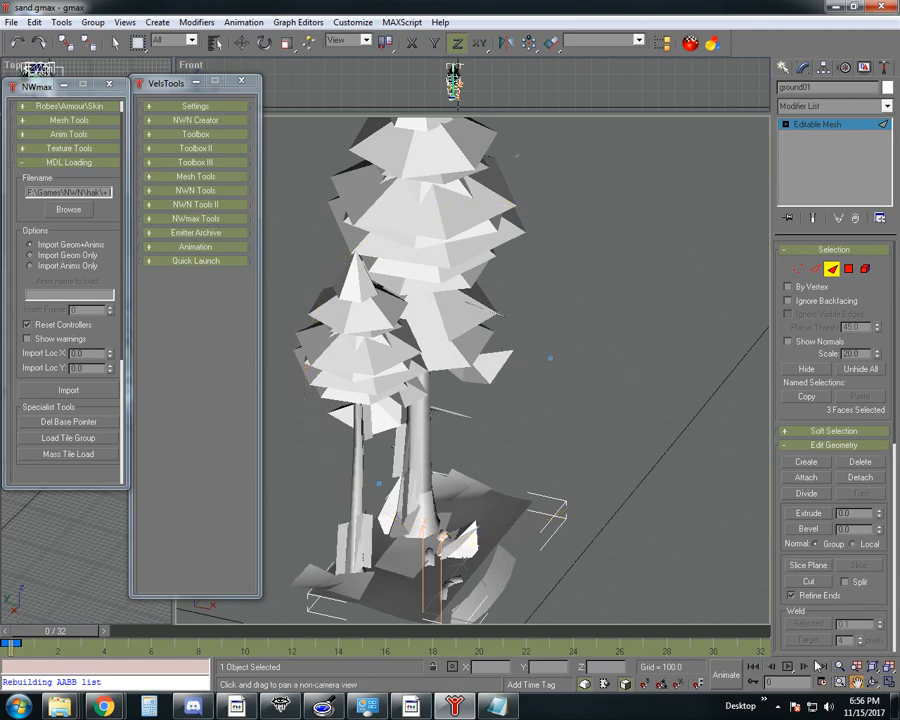
scroll(620, 456, "up", 2)
scroll(536, 472, "up", 2)
scroll(426, 440, "up", 2)
scroll(464, 473, "up", 2)
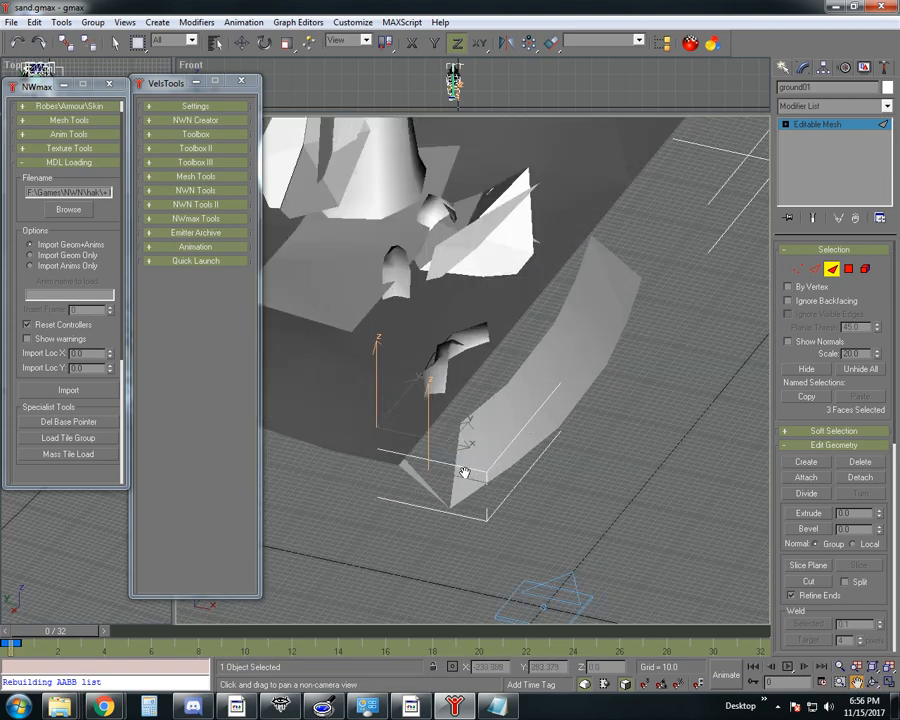
scroll(464, 473, "up", 2)
scroll(490, 496, "up", 2)
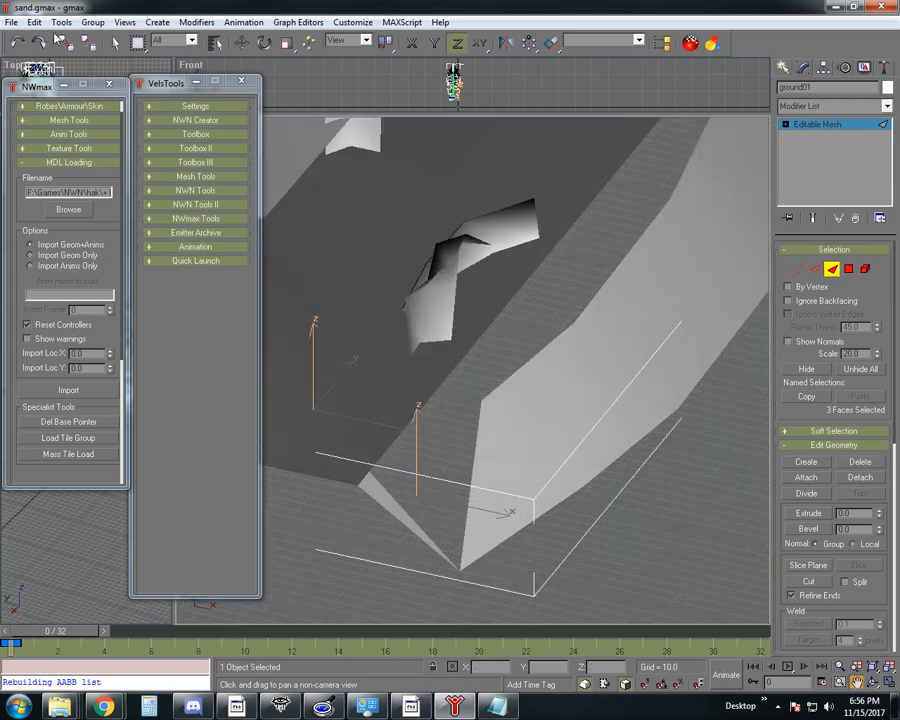
Undo the clockwise-built face and toggle the narrow corner face off and on with undo and redo, leaving it in place
left_click(17, 43)
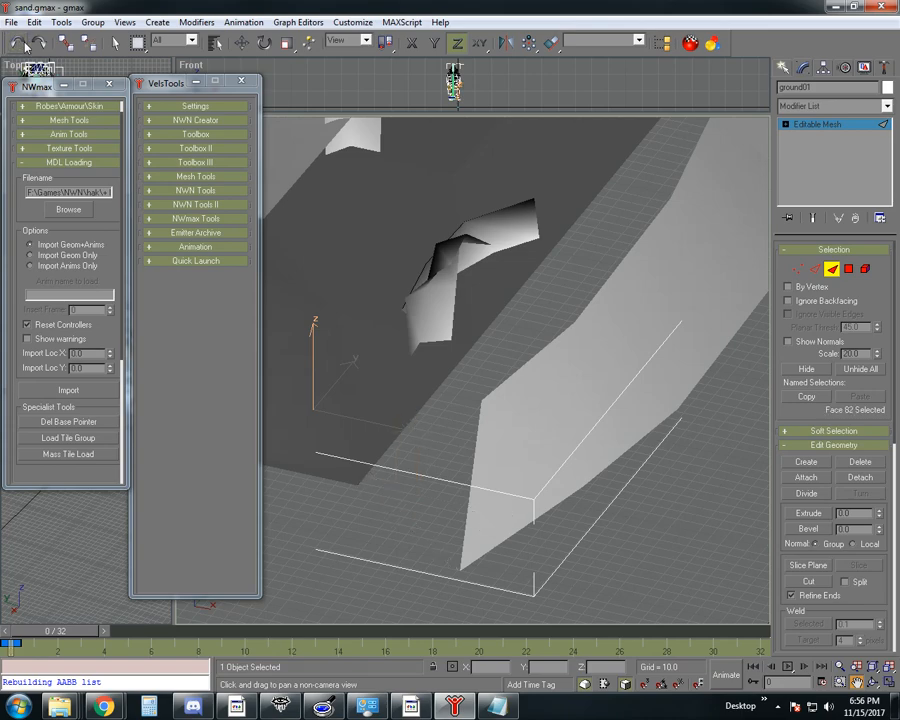
left_click(37, 43)
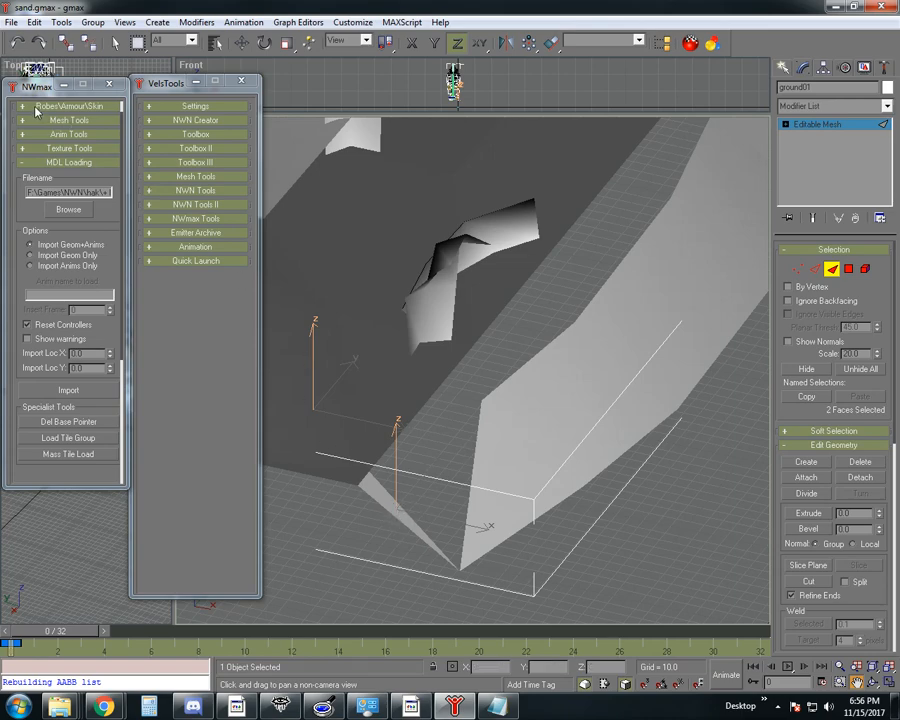
left_click(17, 46)
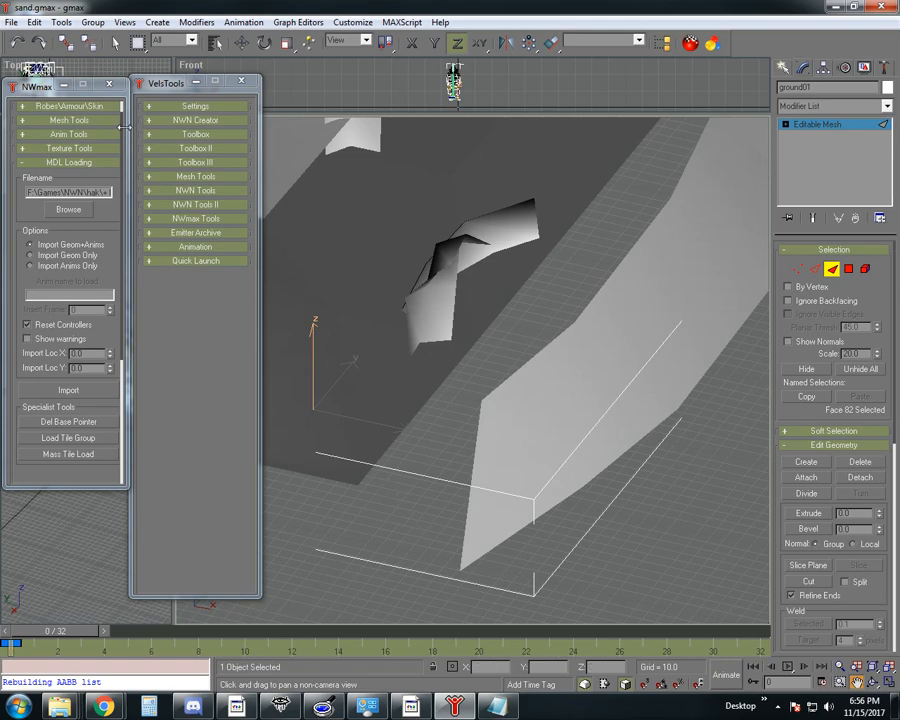
left_click(38, 47)
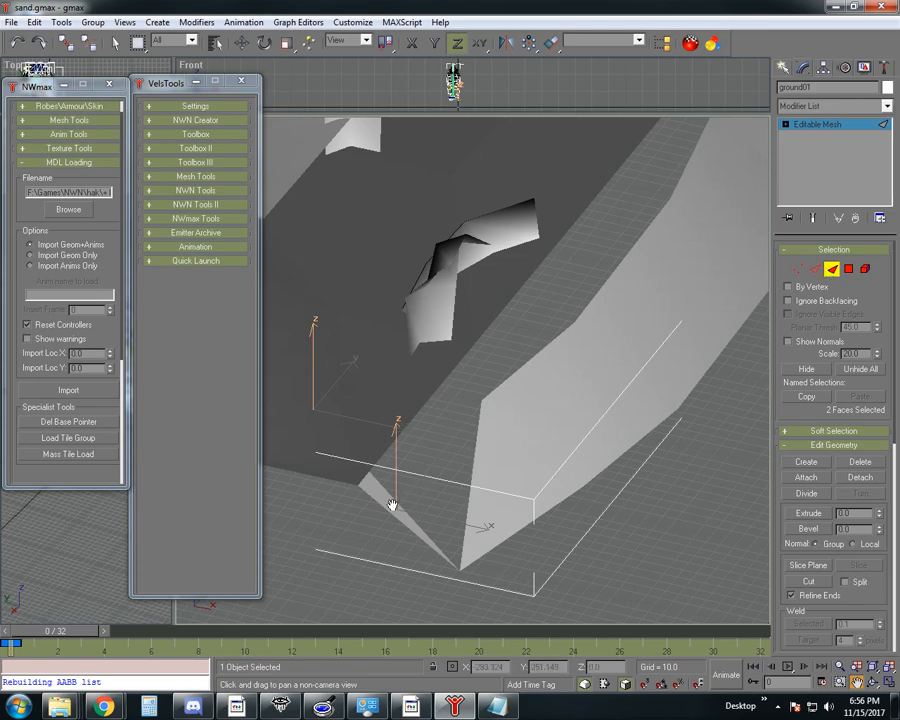
Create the face joining the ground's corner, the strip's tip and its nearest inner vertex, picking the vertices counterclockwise
left_click(805, 462)
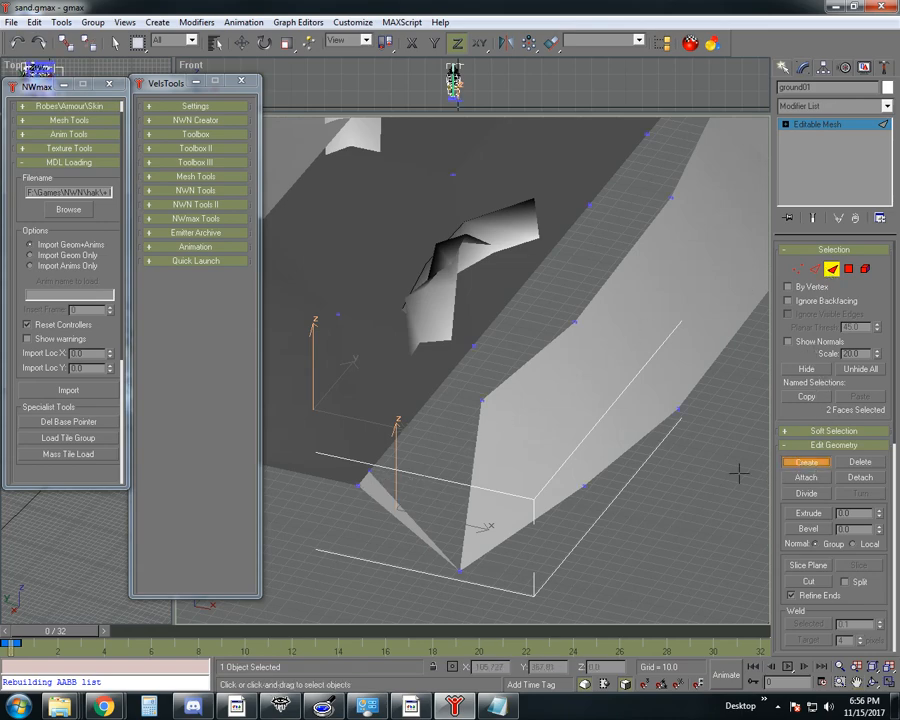
left_click(369, 469)
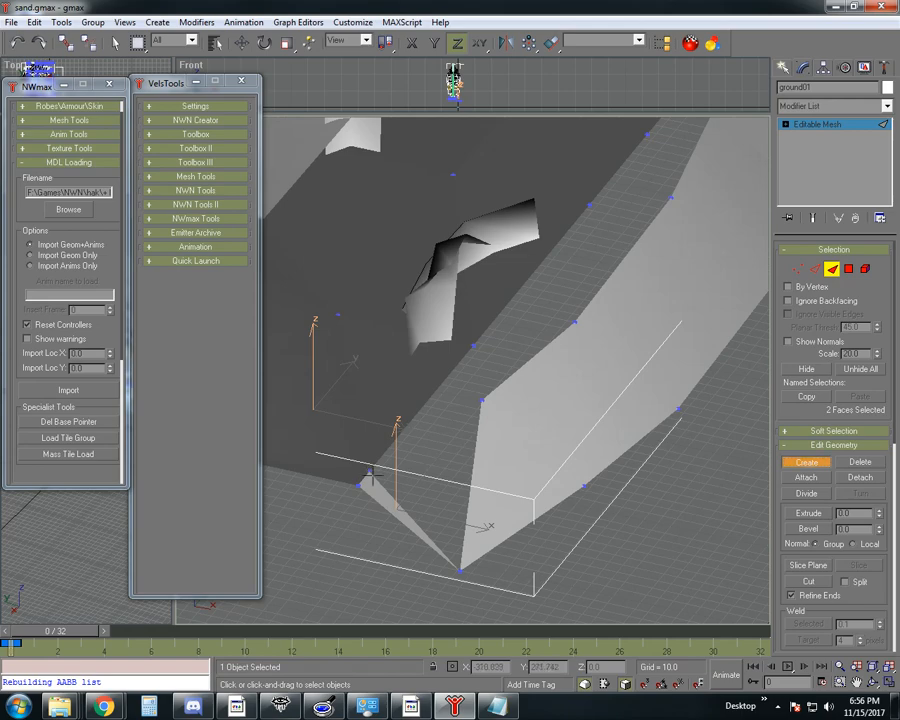
left_click(459, 571)
left_click(482, 400)
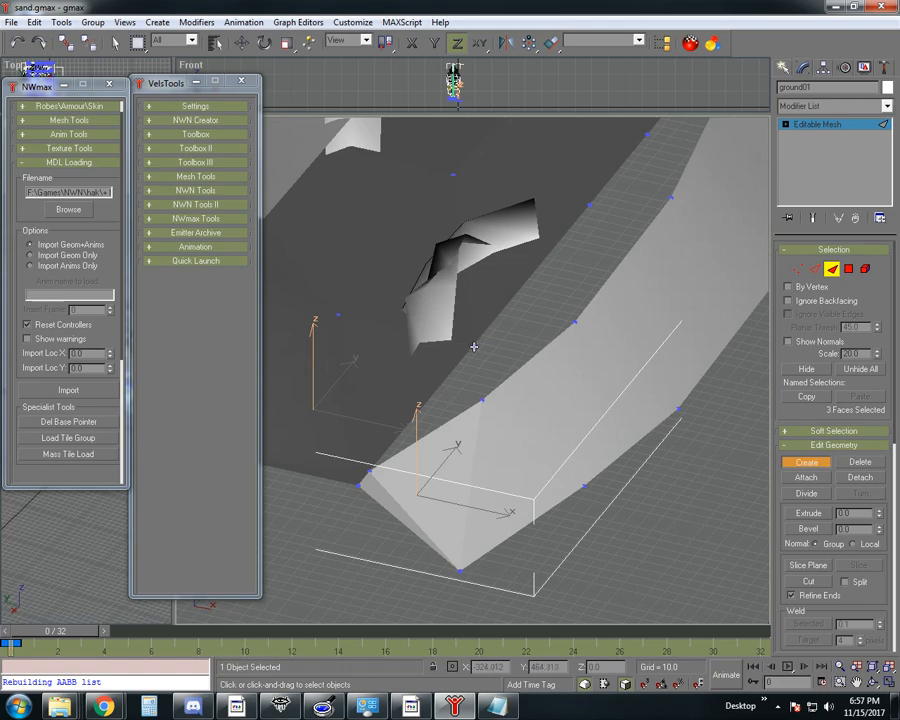
Create three more triangular faces bridging the ground's edge and the strip's inner edge, continuing from the near corner
left_click(370, 470)
left_click(482, 400)
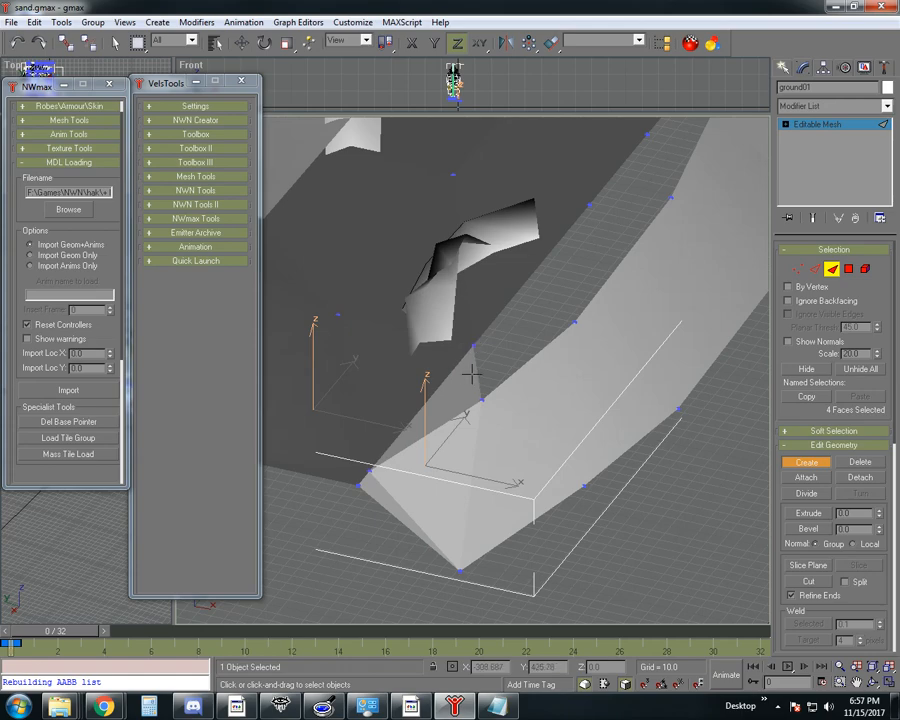
left_click(575, 322)
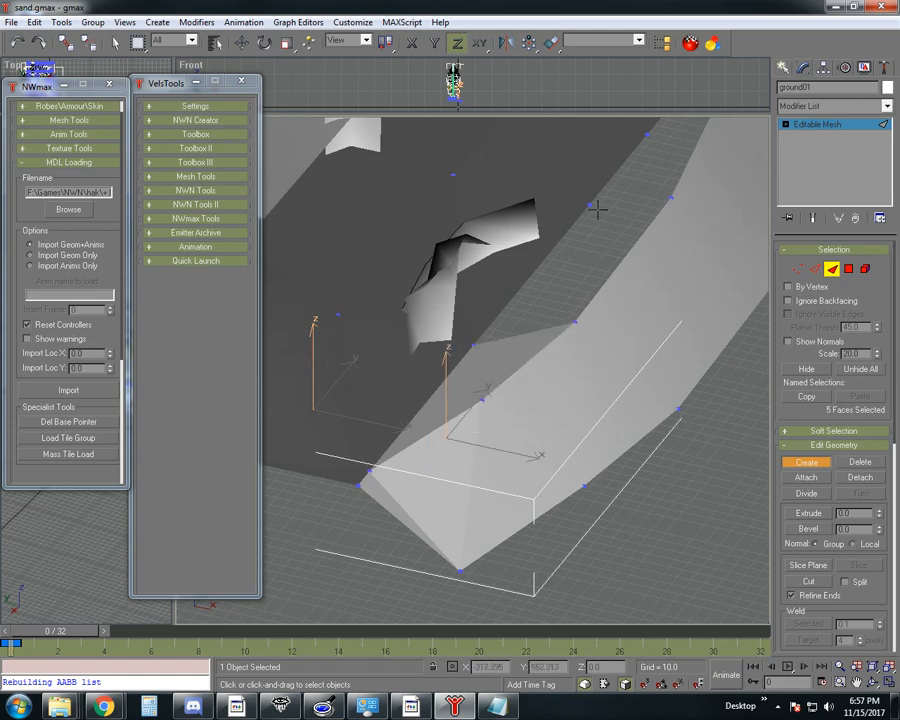
left_click(473, 345)
left_click(577, 324)
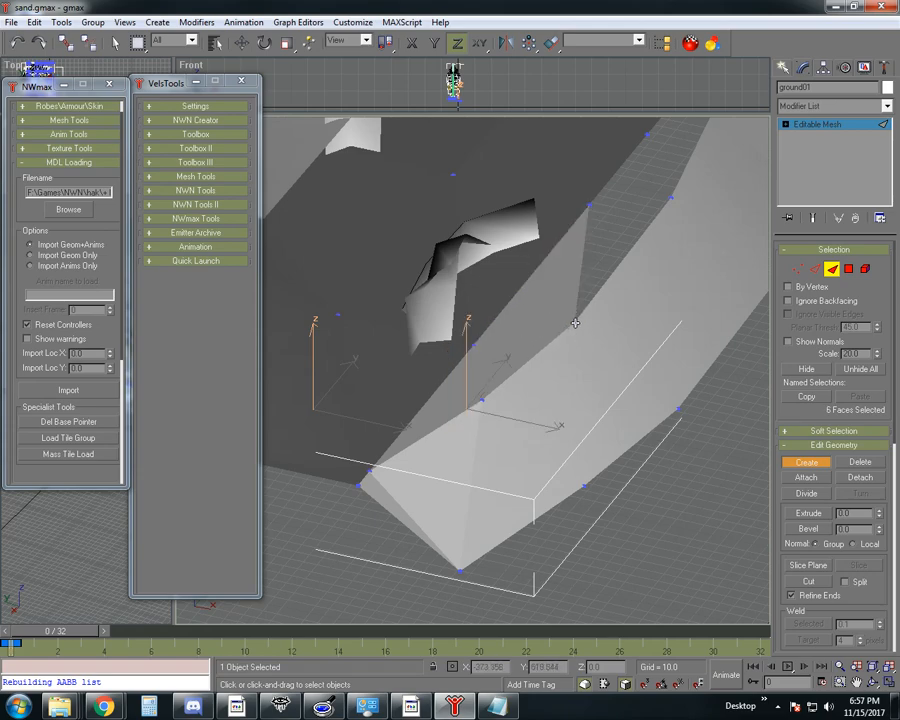
Create two more triangular faces in the remaining gap, extending the bridge toward the strip's far end
left_click(856, 683)
left_click_drag(660, 488, 518, 584)
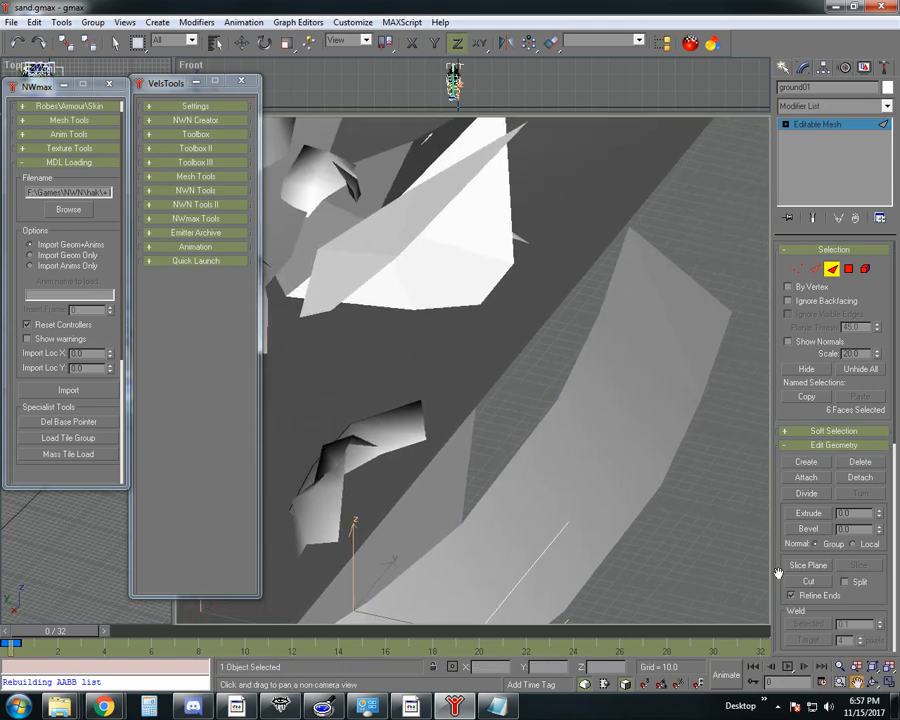
left_click(809, 462)
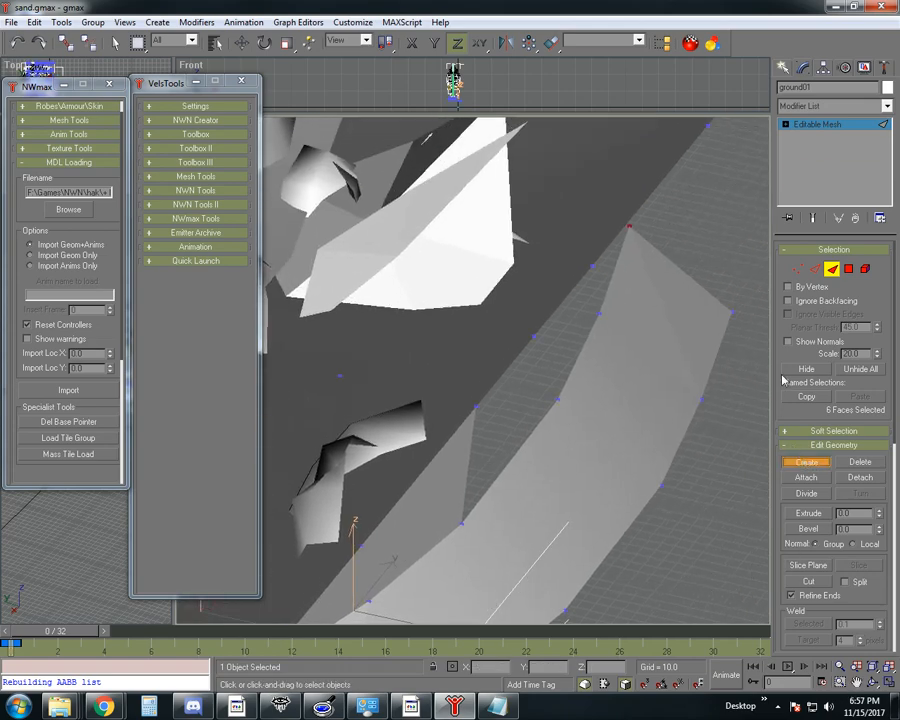
left_click(477, 407)
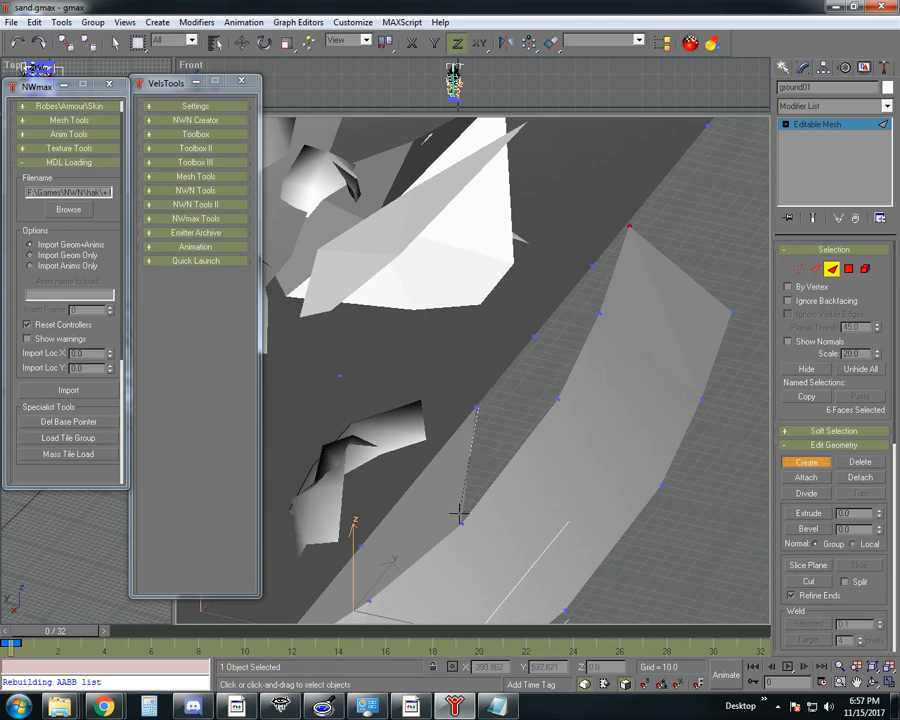
left_click(462, 522)
left_click(556, 399)
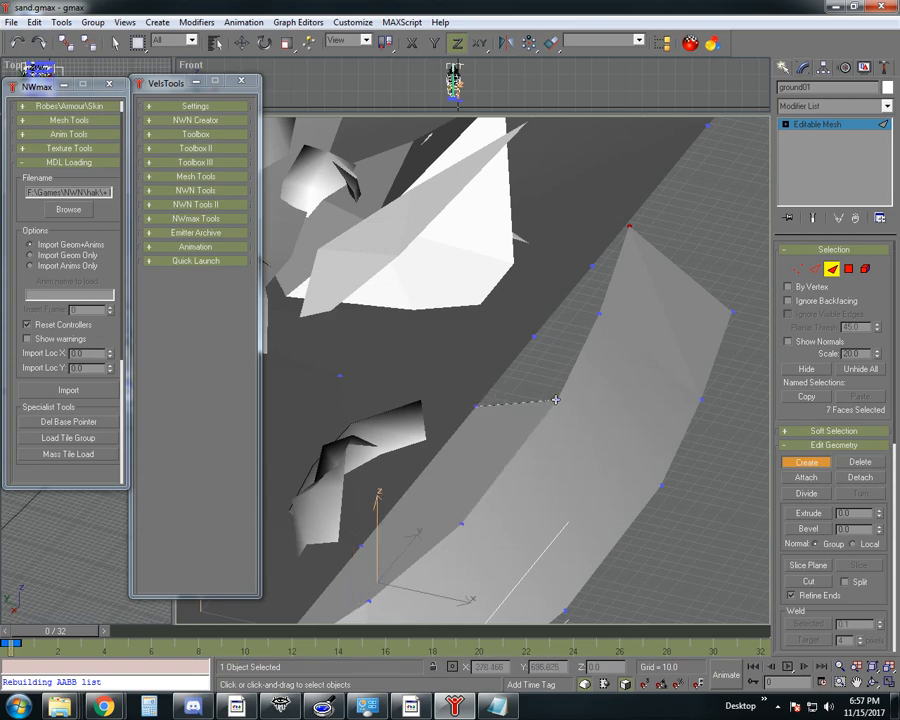
left_click(533, 335)
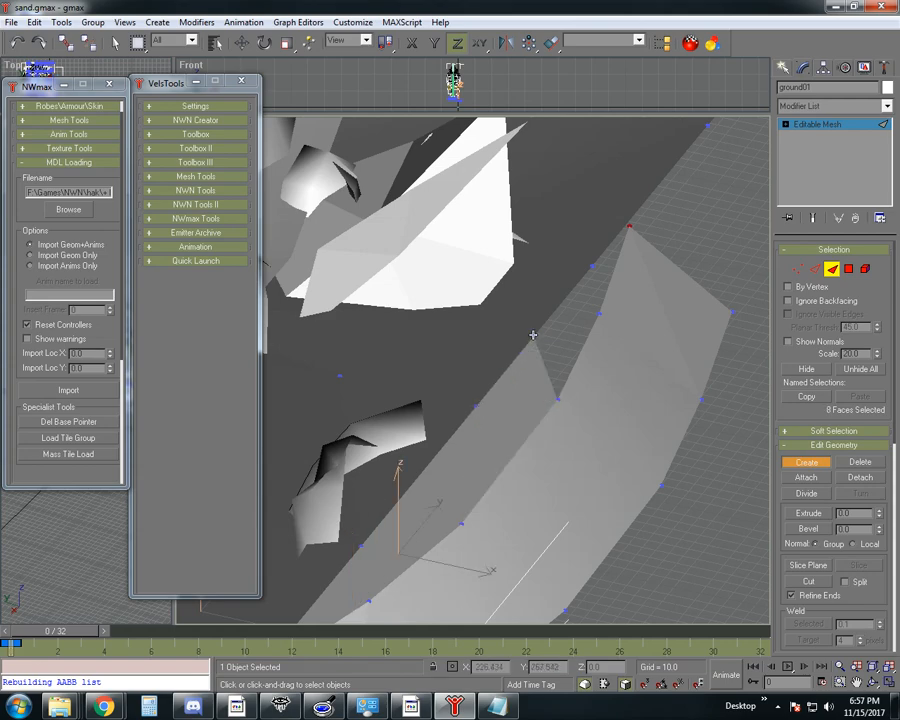
Create three triangular faces closing the remaining gap between the ground's edge and the strip's inner edge, up to the strip's tip
left_click(557, 399)
left_click(598, 316)
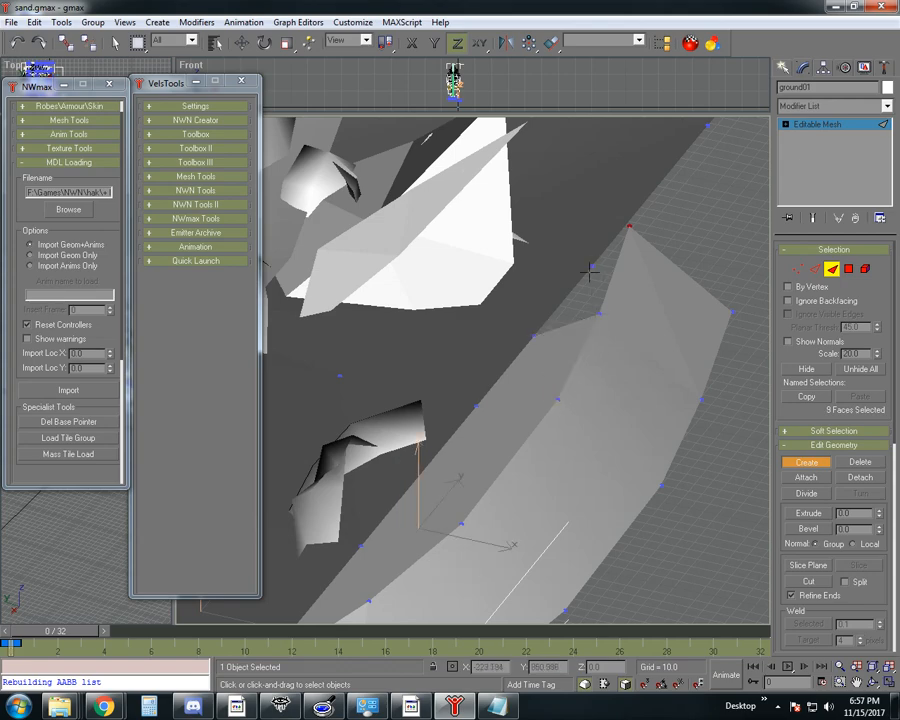
left_click(532, 337)
left_click(597, 314)
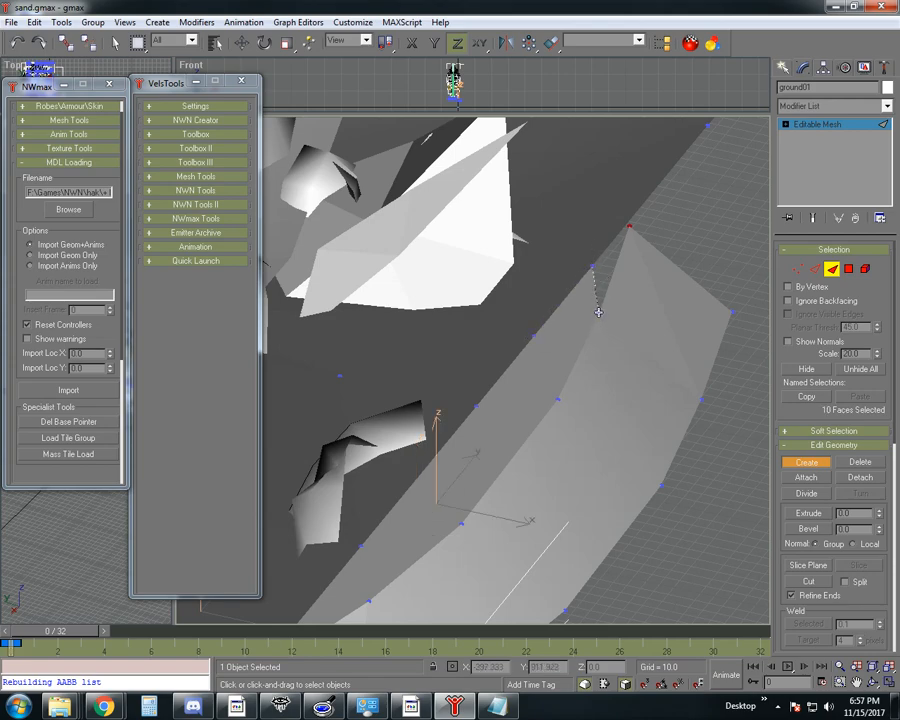
left_click(598, 313)
left_click(631, 226)
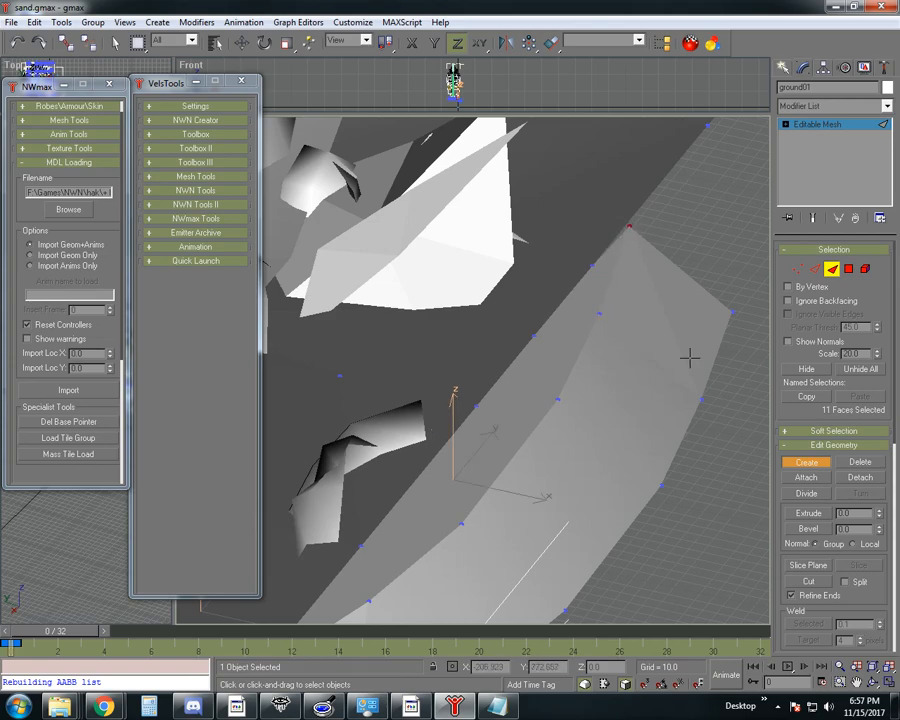
Inspect the junction at the strip's tip up close, selecting the tip vertex at vertex level
left_click(856, 681)
left_click_drag(726, 508, 617, 489)
left_click_drag(629, 442, 585, 381)
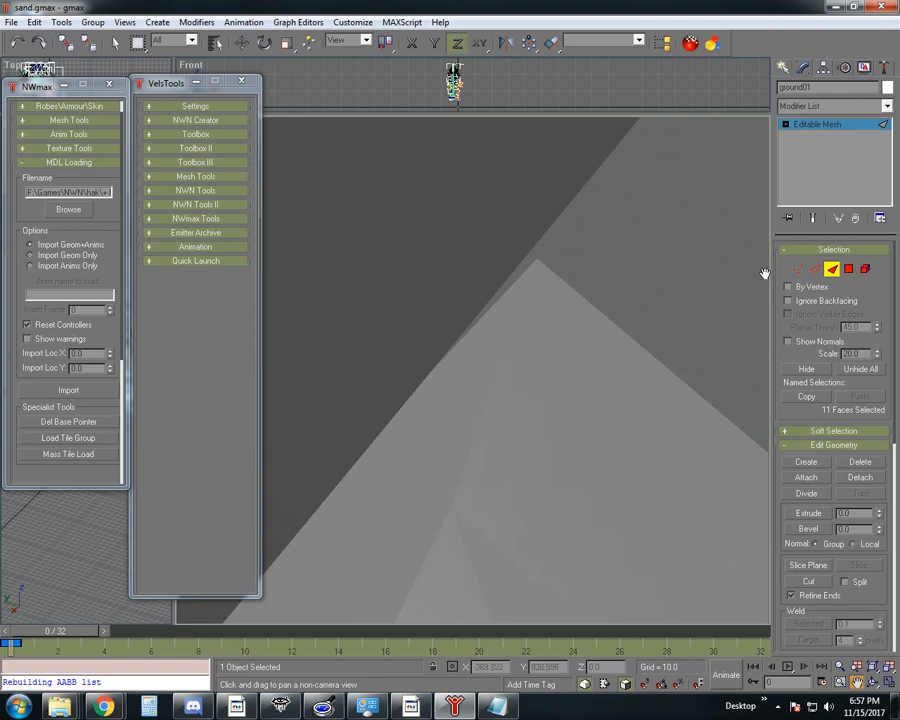
left_click(797, 268)
key("w")
left_click(534, 264)
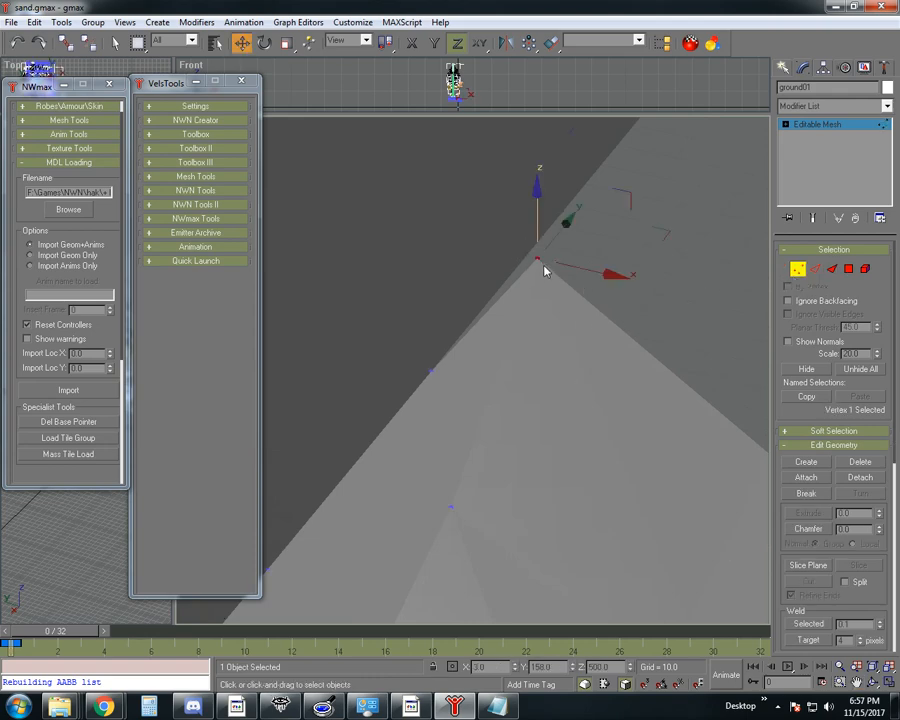
scroll(611, 394, "down", 4)
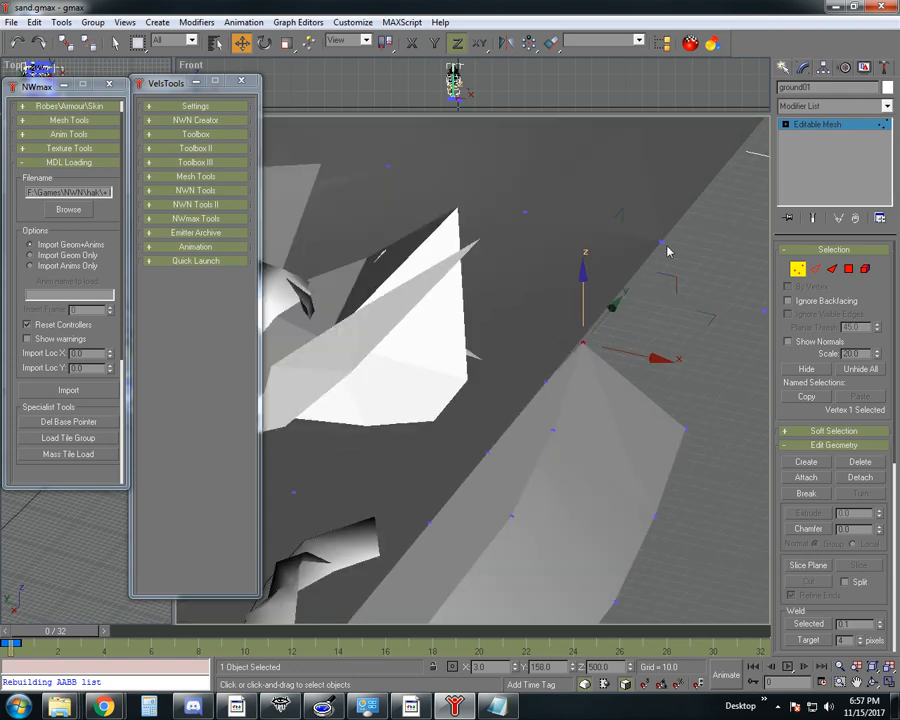
At face level, create the narrow sliver face joining the ground's next two edge vertices and the strip's tip, picking counterclockwise
left_click(832, 268)
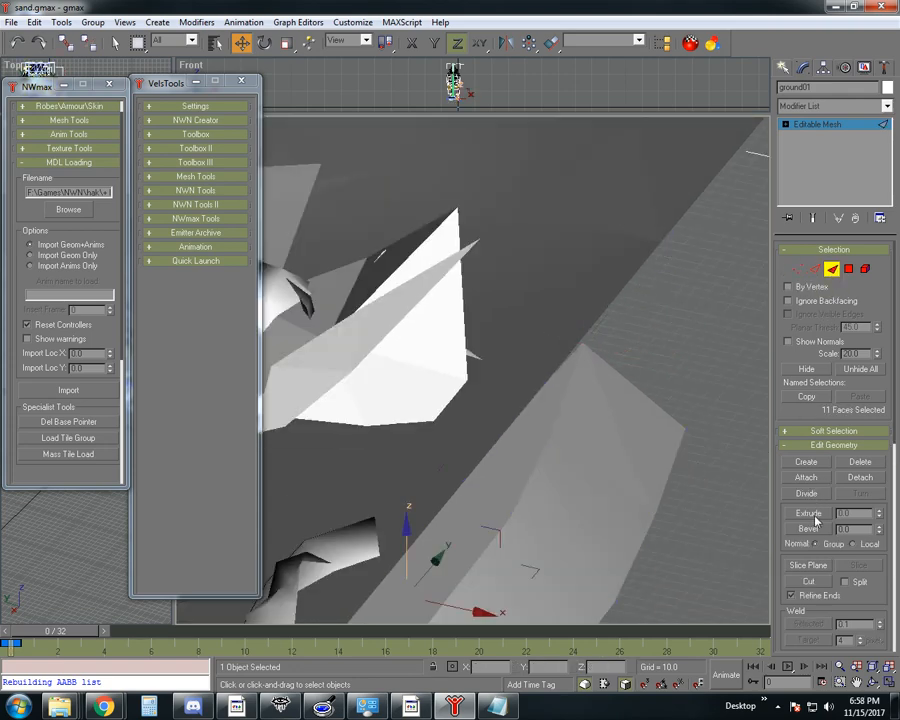
left_click(806, 463)
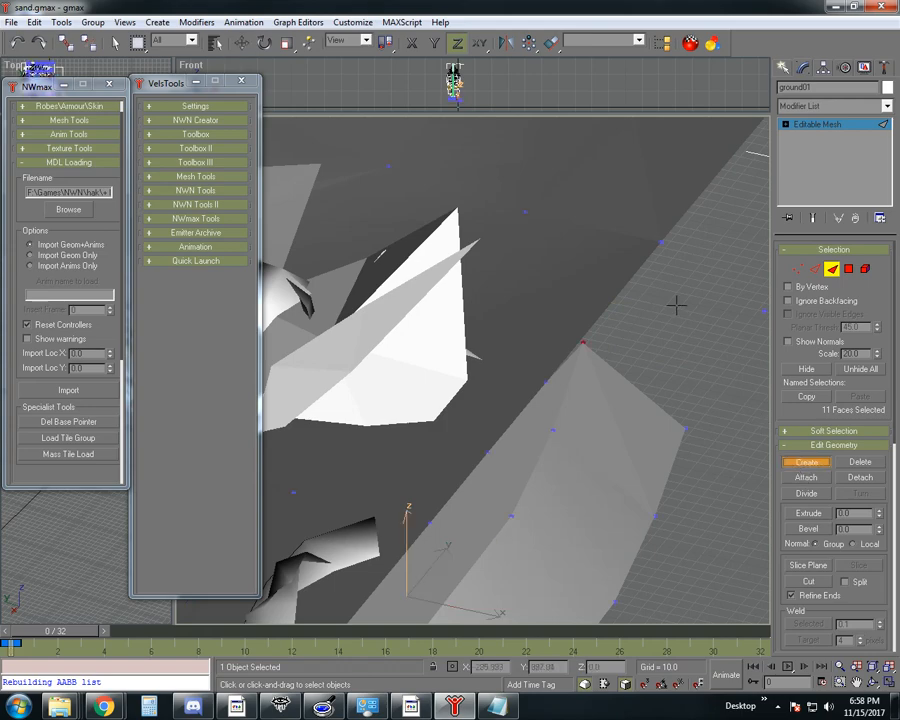
left_click(659, 241)
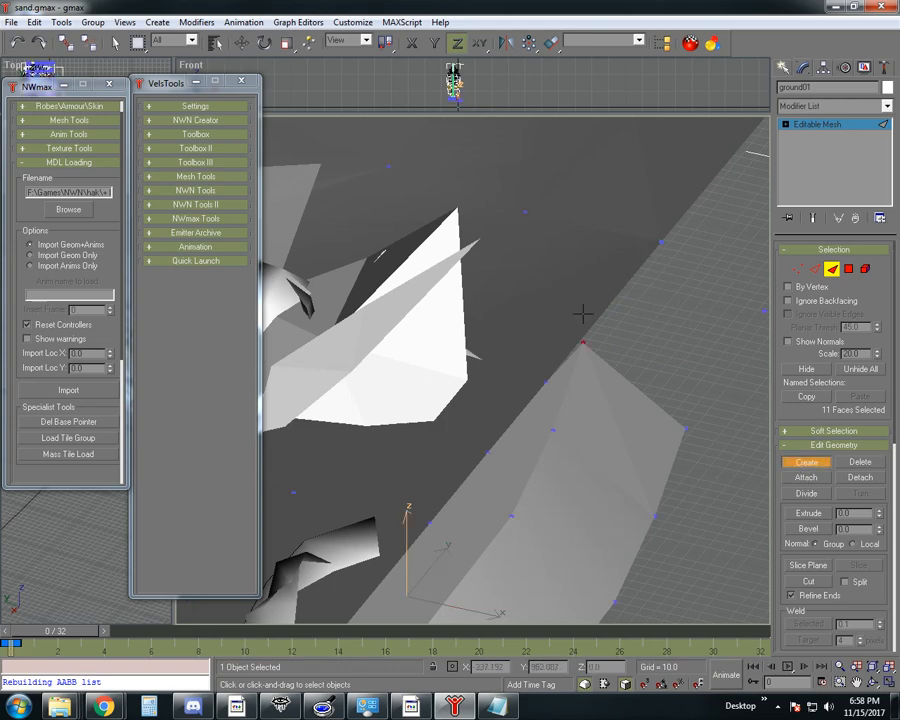
left_click(544, 380)
left_click(582, 341)
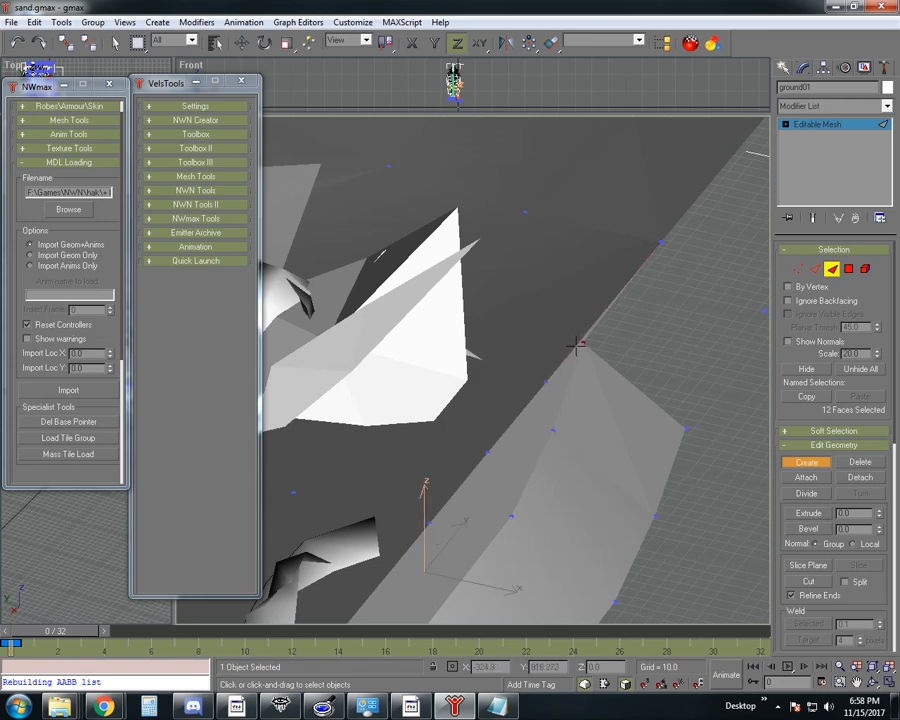
scroll(575, 345, "up", 3)
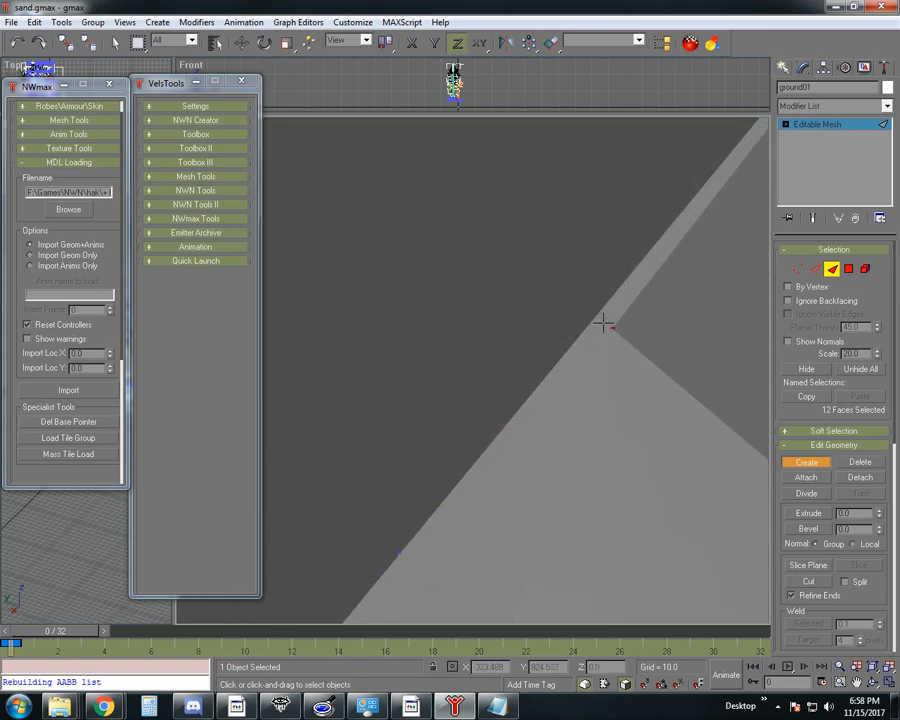
scroll(603, 322, "down", 4)
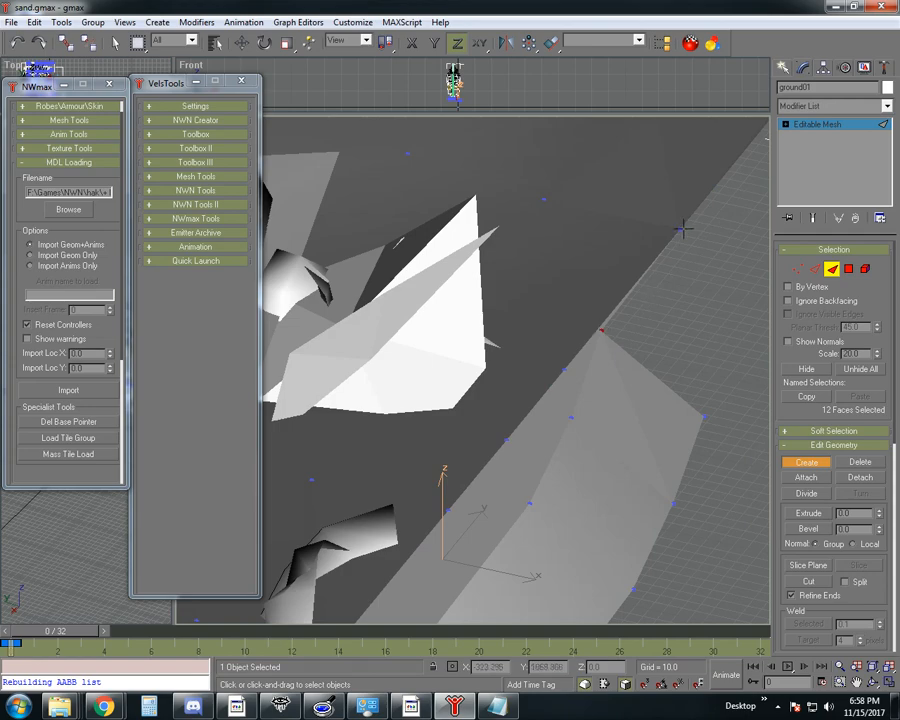
Create the face joining the ground's next edge vertex, the strip's tip and the strip's adjacent outer vertex
left_click(602, 330)
left_click(703, 416)
scroll(690, 400, "down", 3)
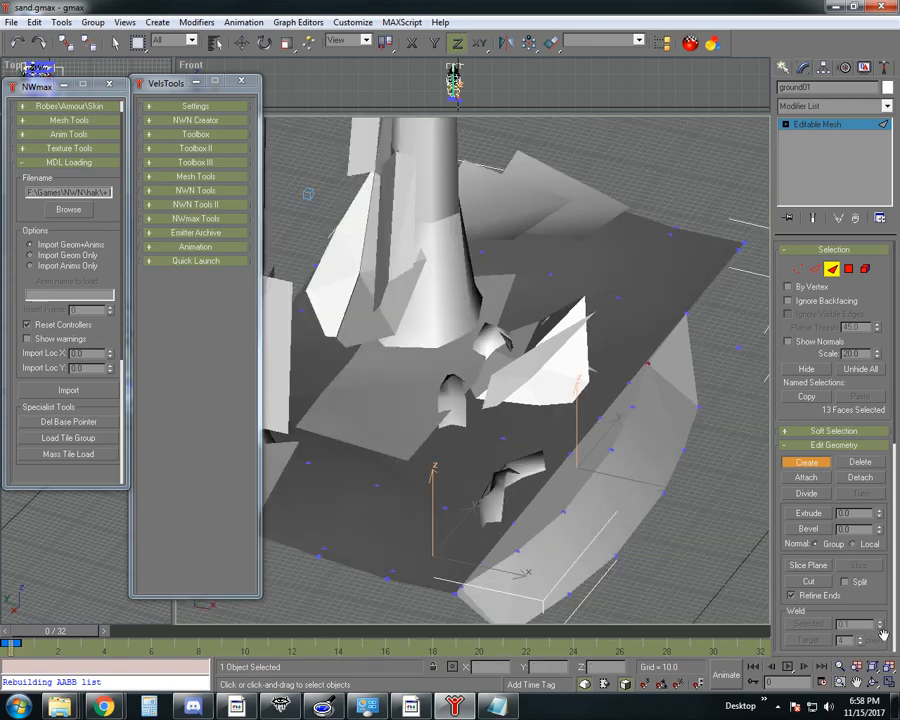
Create two triangular faces at the ground's far corner, joining its two corner vertices to the two loose outer vertices
left_click(857, 681)
left_click_drag(746, 498, 571, 583)
scroll(543, 413, "up", 3)
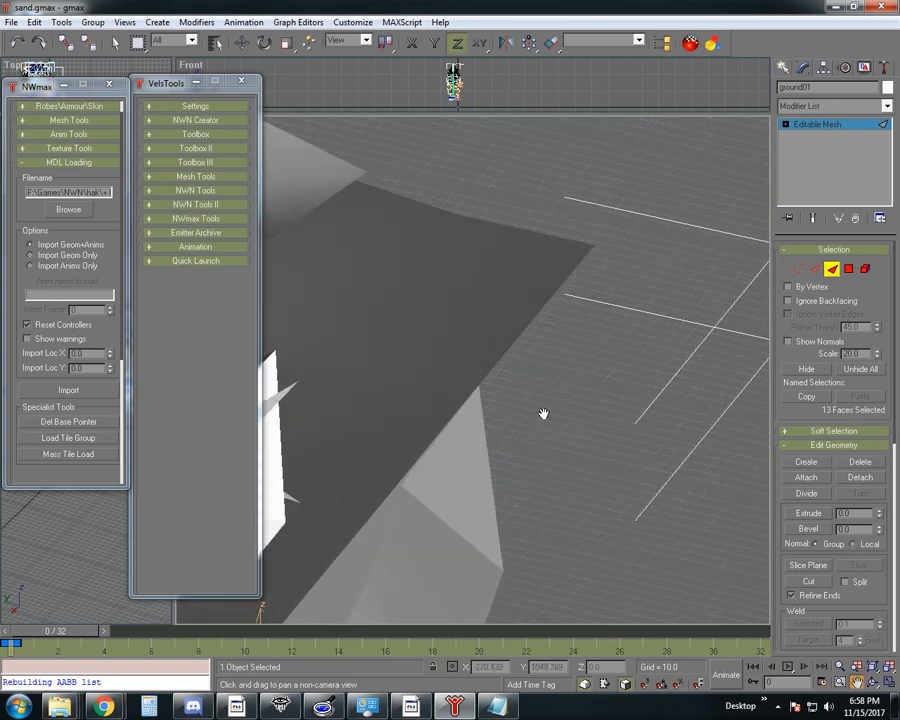
scroll(543, 413, "up", 2)
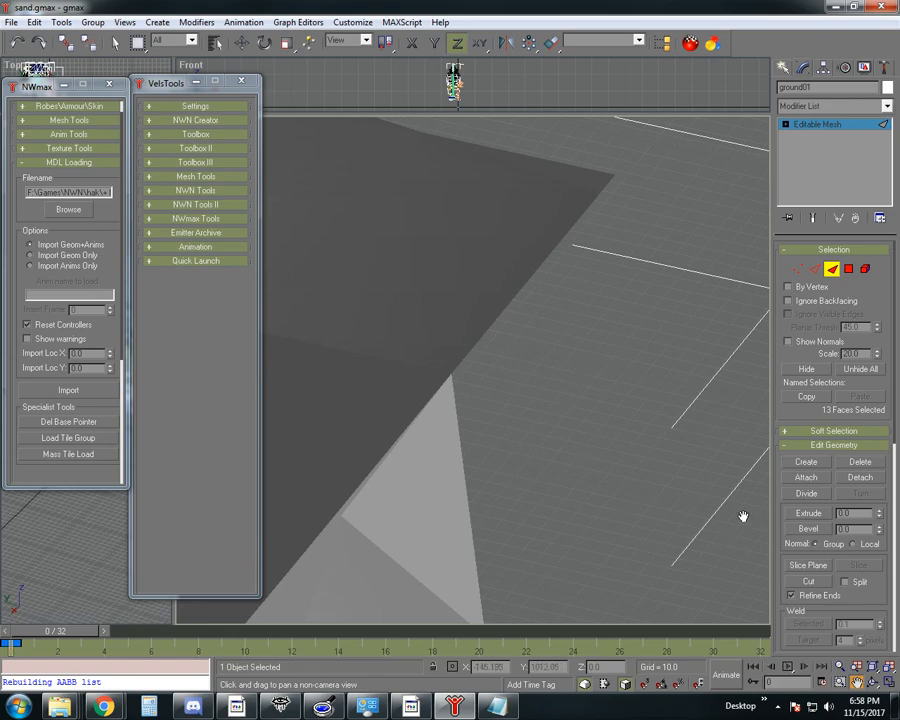
left_click(806, 463)
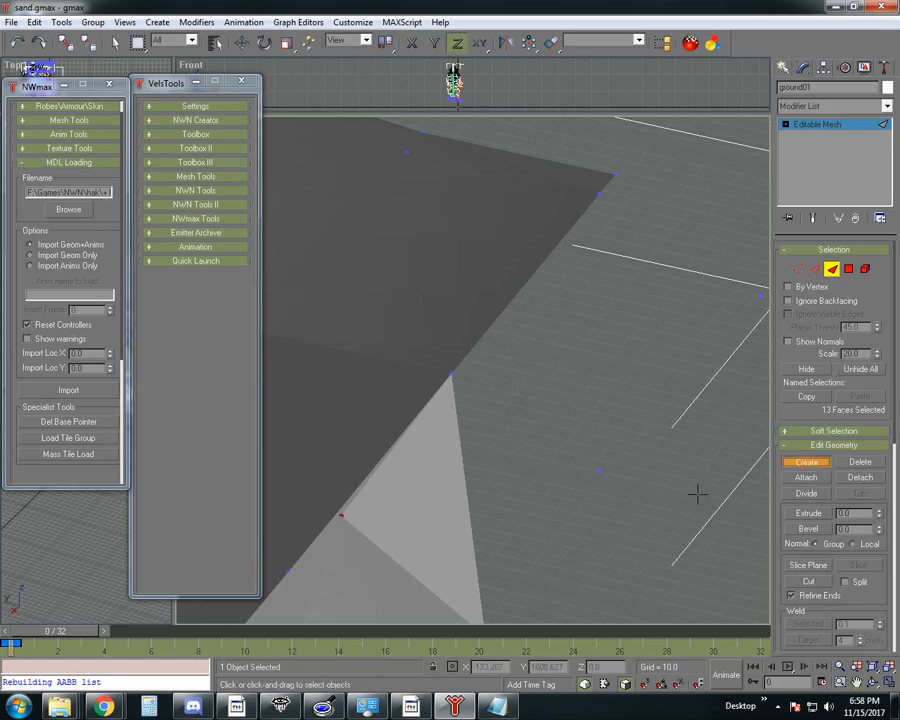
left_click(598, 194)
left_click(615, 175)
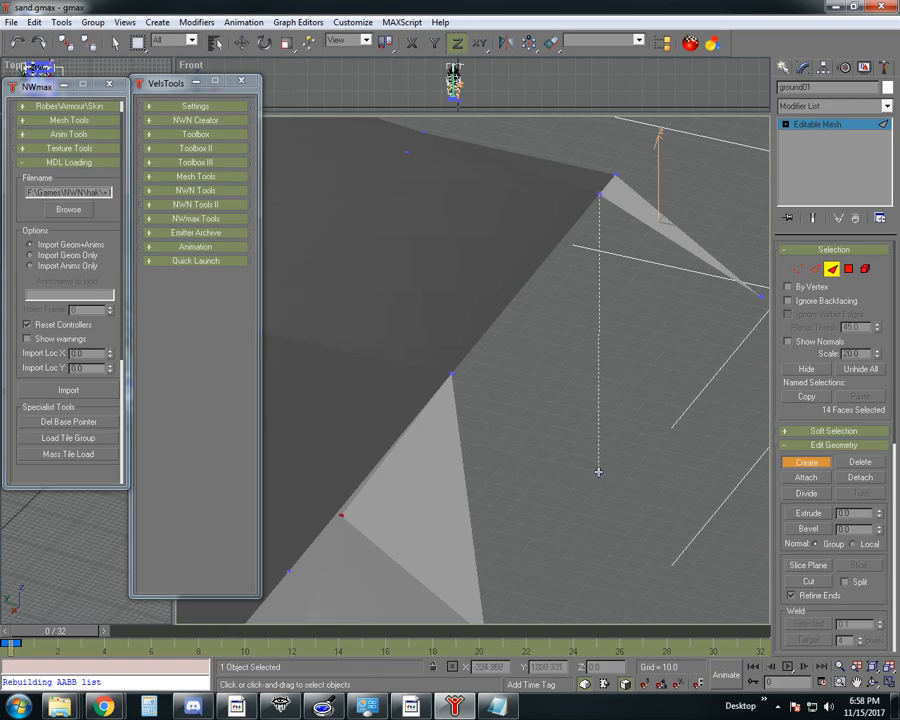
left_click(598, 471)
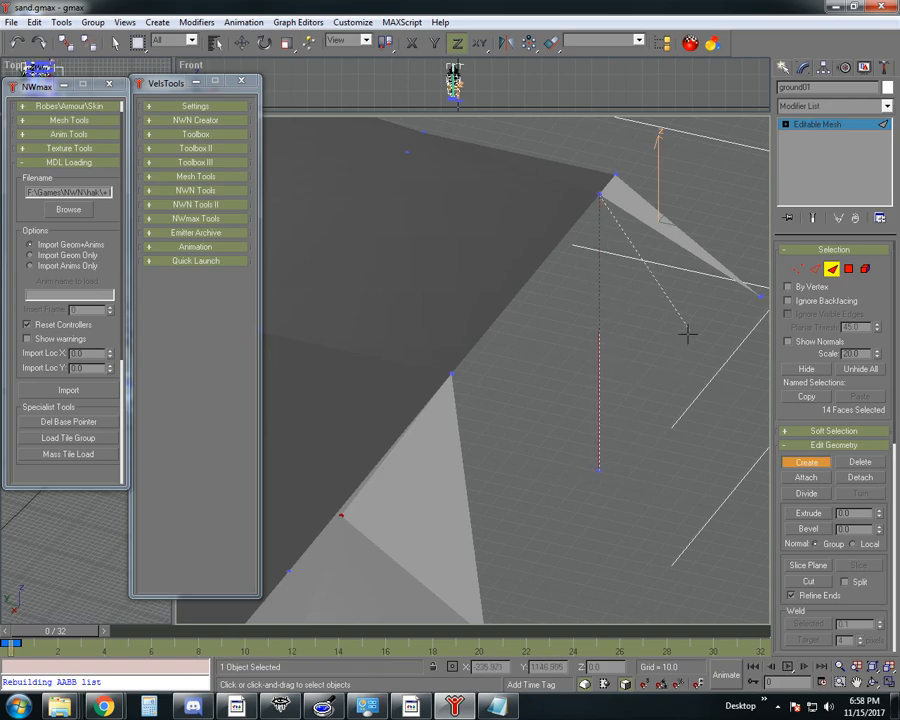
left_click(758, 297)
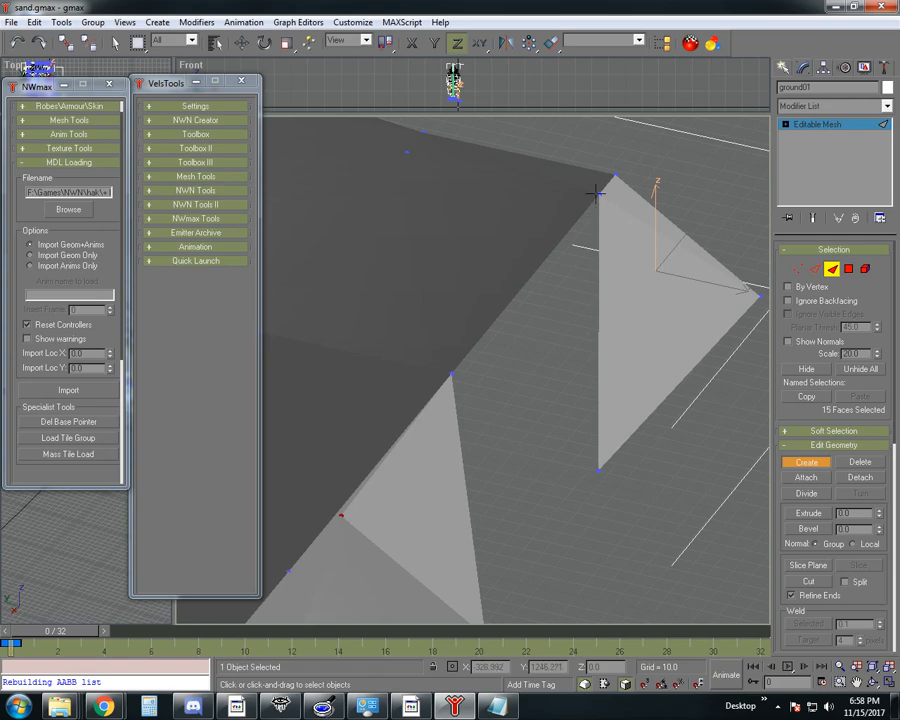
Create two triangular faces filling the opening between the far-corner faces and the strip, sharing the ground's middle edge vertex
left_click(452, 376)
left_click(452, 376)
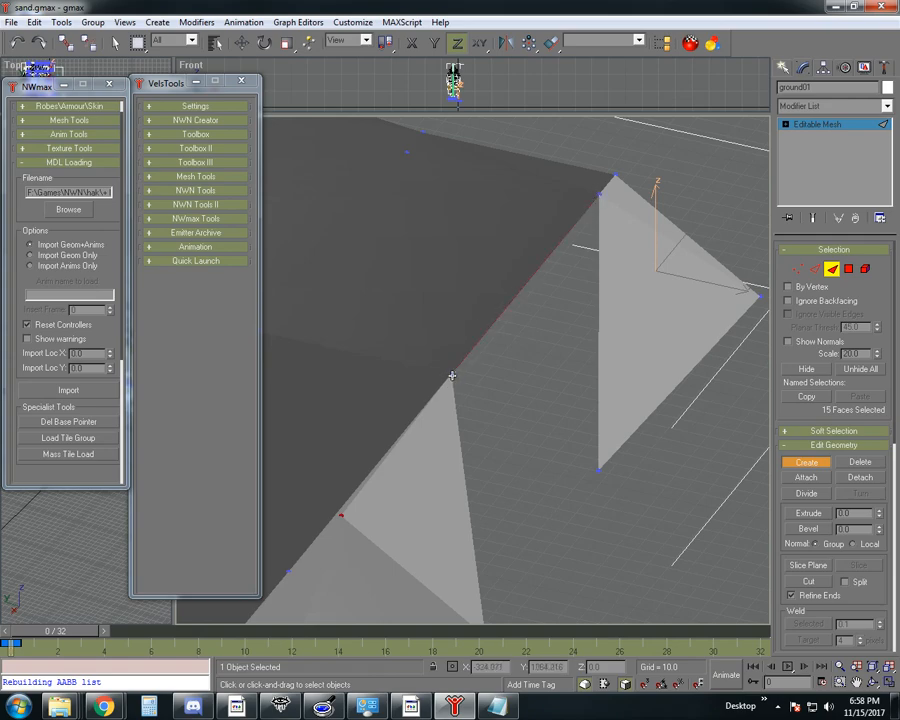
left_click(597, 470)
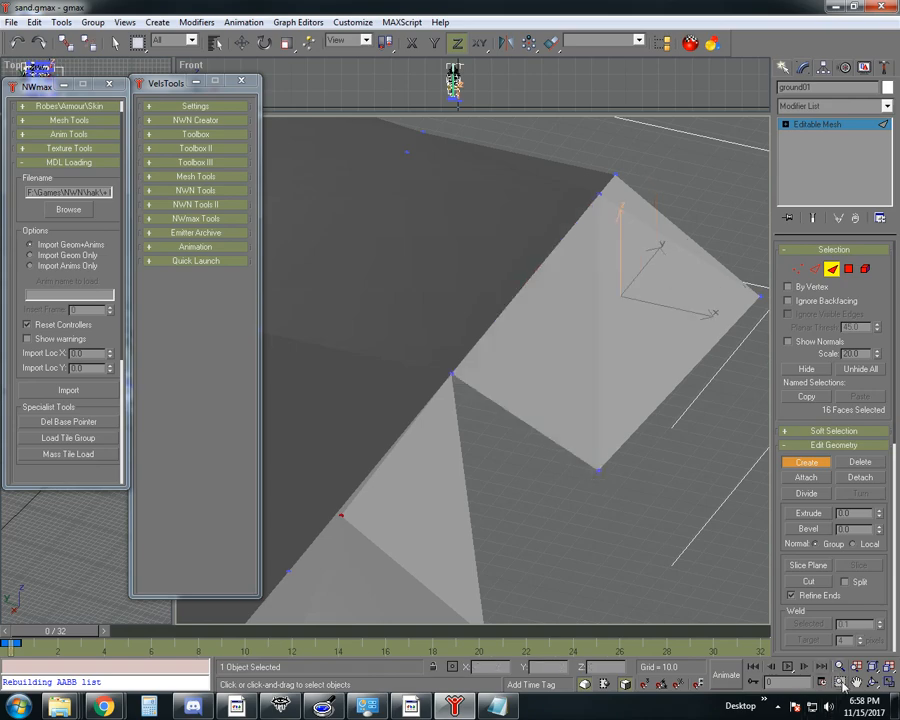
right_click(597, 470)
left_click_drag(630, 568, 629, 483)
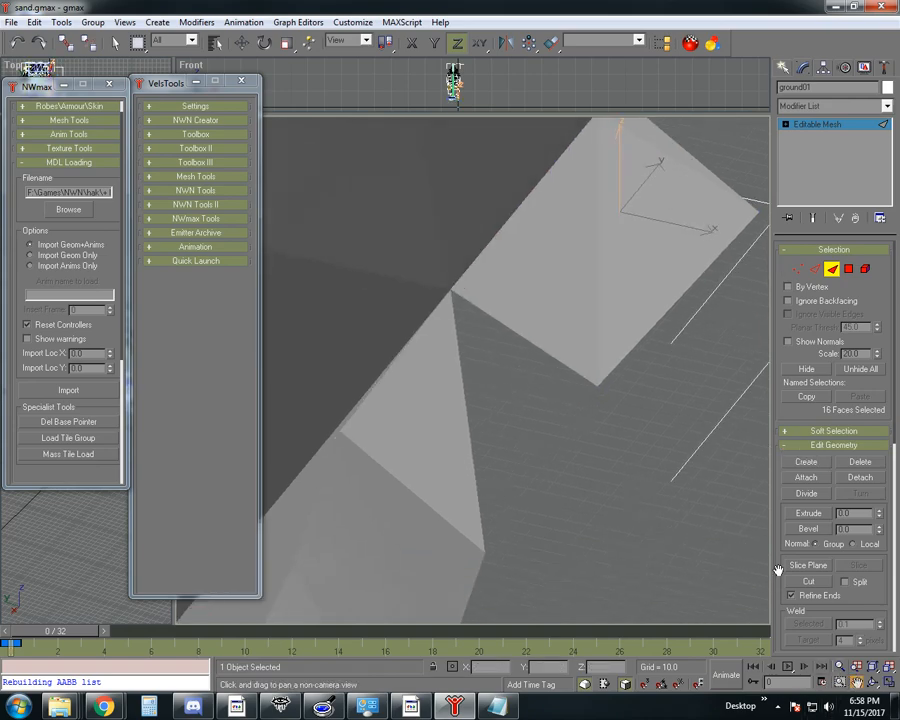
left_click(806, 462)
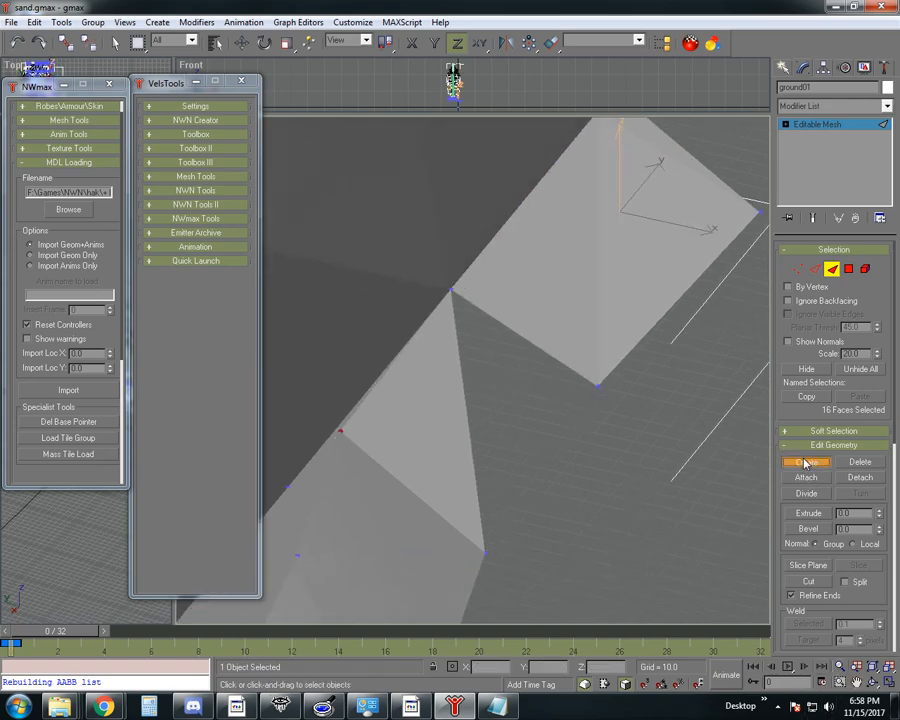
left_click(451, 289)
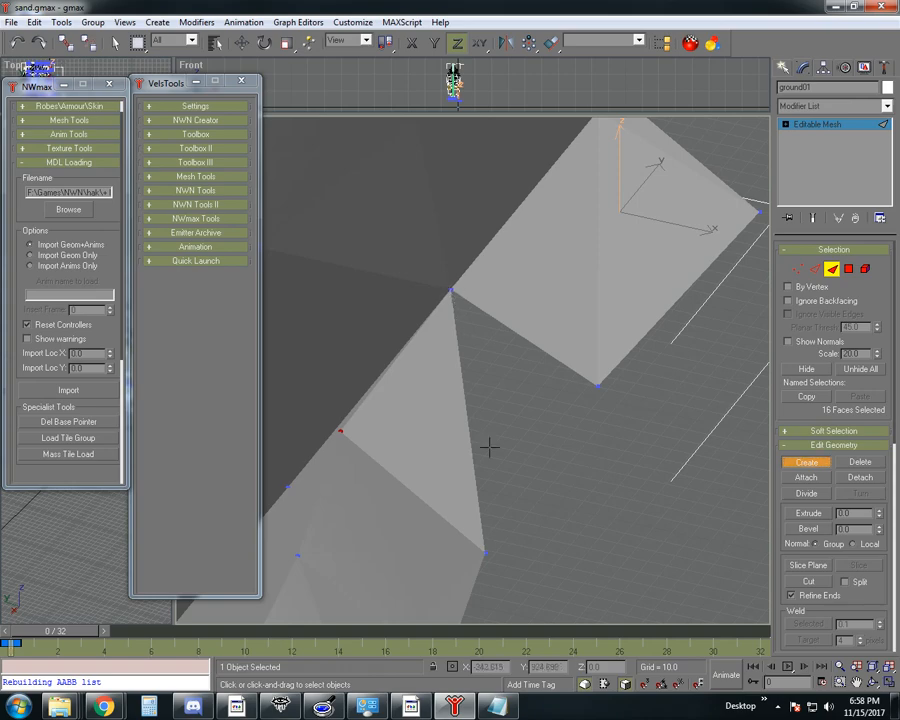
left_click(487, 551)
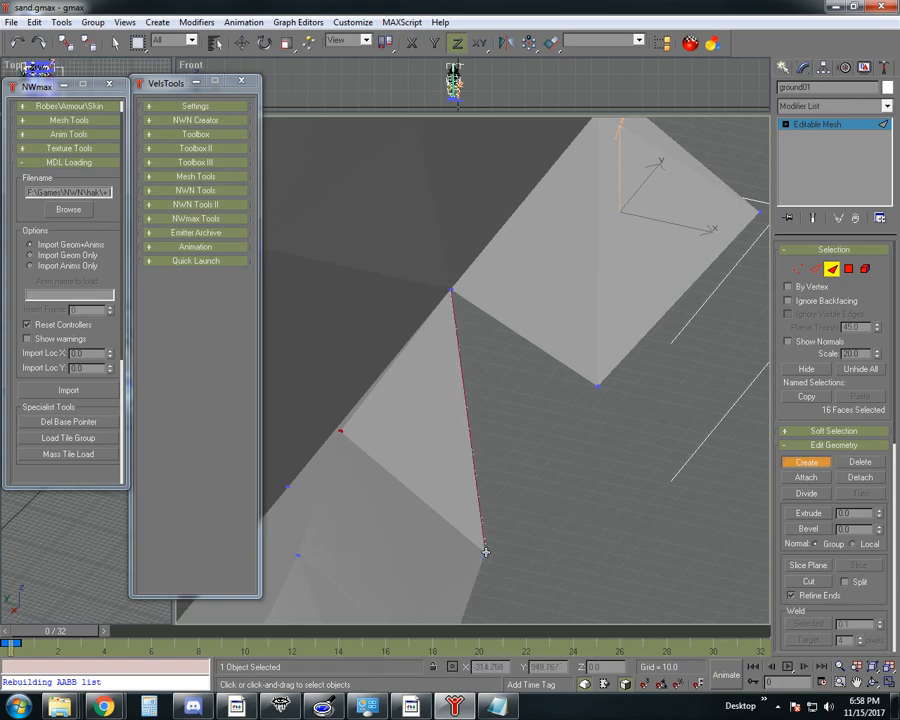
left_click(596, 384)
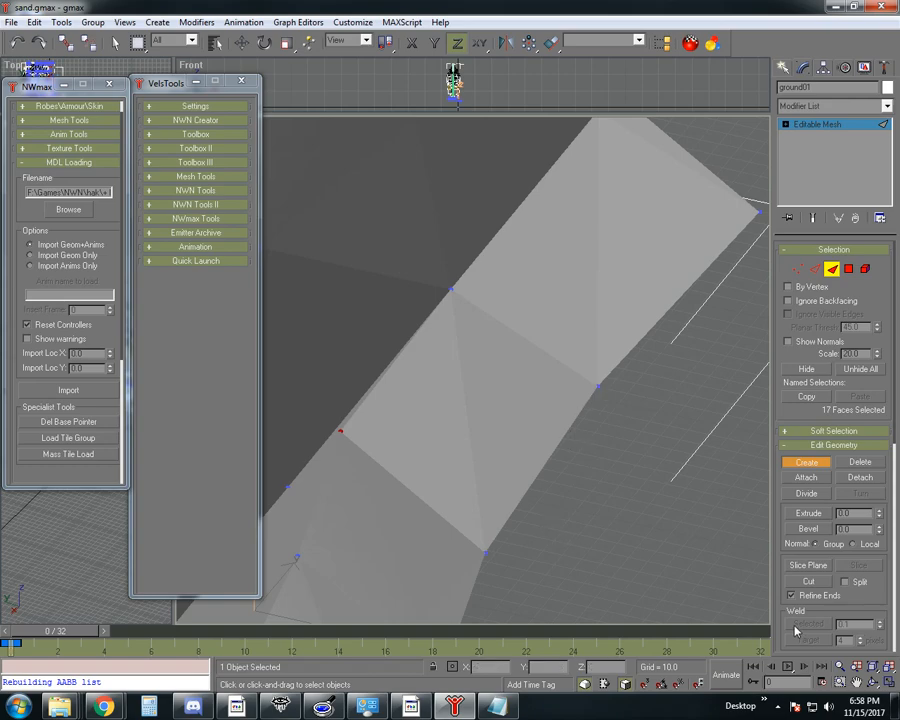
Examine the completed skirt along the ground's edge from several angles, checking for remaining gaps and wrongly facing faces
middle_click_drag(719, 527, 661, 498, "alt")
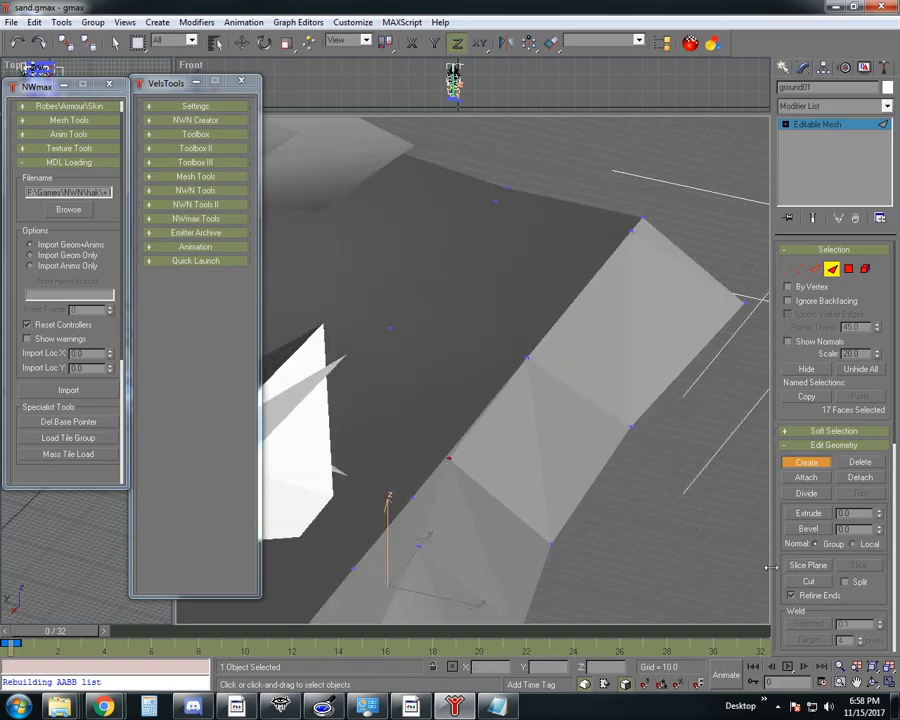
left_click(856, 684)
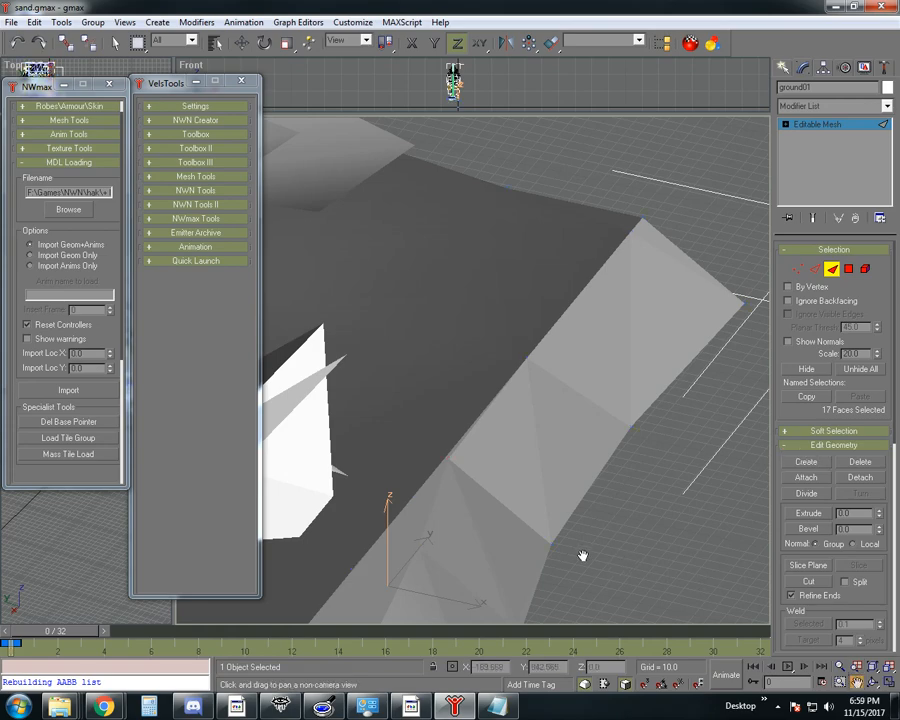
left_click_drag(583, 555, 617, 456)
scroll(614, 459, "down", 3)
left_click_drag(589, 509, 574, 474)
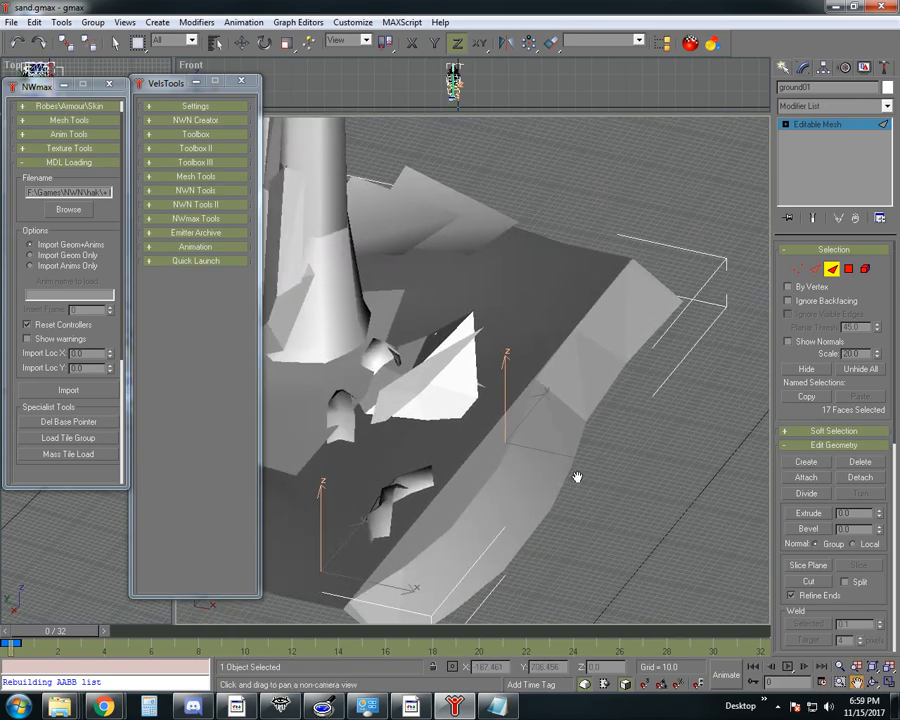
left_click(873, 682)
mouse_move(510, 482)
left_mouse_down()
mouse_move(516, 436)
mouse_move(450, 459)
mouse_move(501, 477)
mouse_move(500, 468)
left_mouse_up()
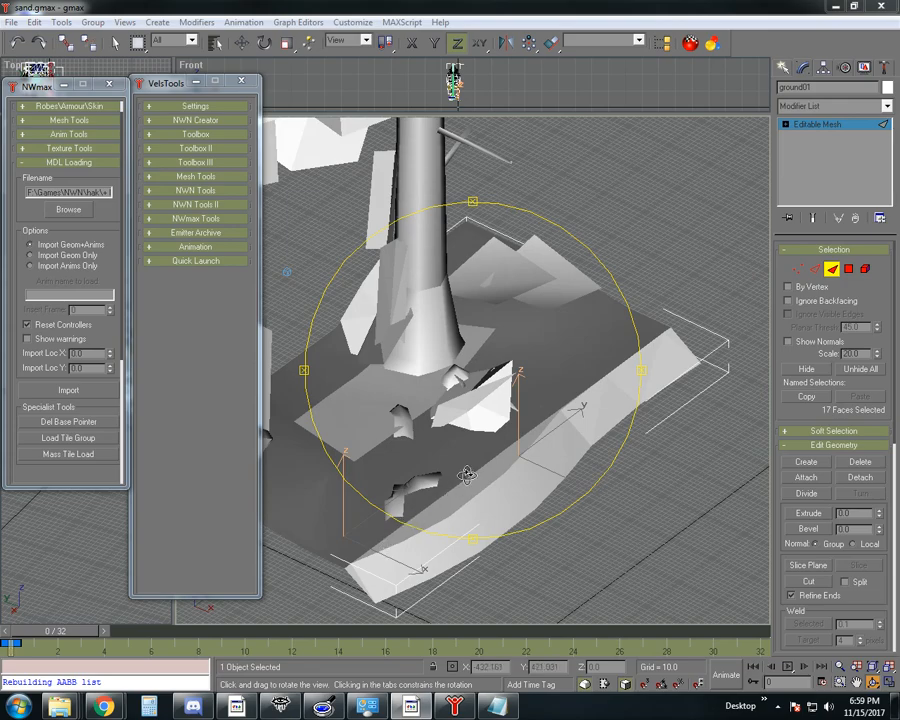
left_click_drag(388, 549, 462, 458)
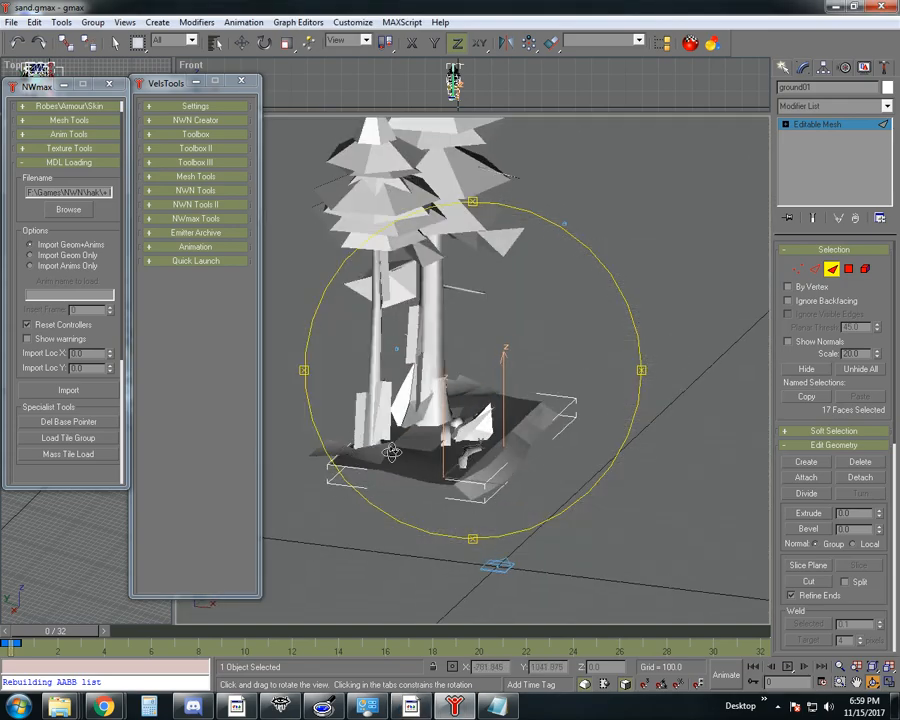
left_click_drag(391, 453, 406, 416)
scroll(446, 496, "up", 3)
left_click_drag(343, 396, 563, 388)
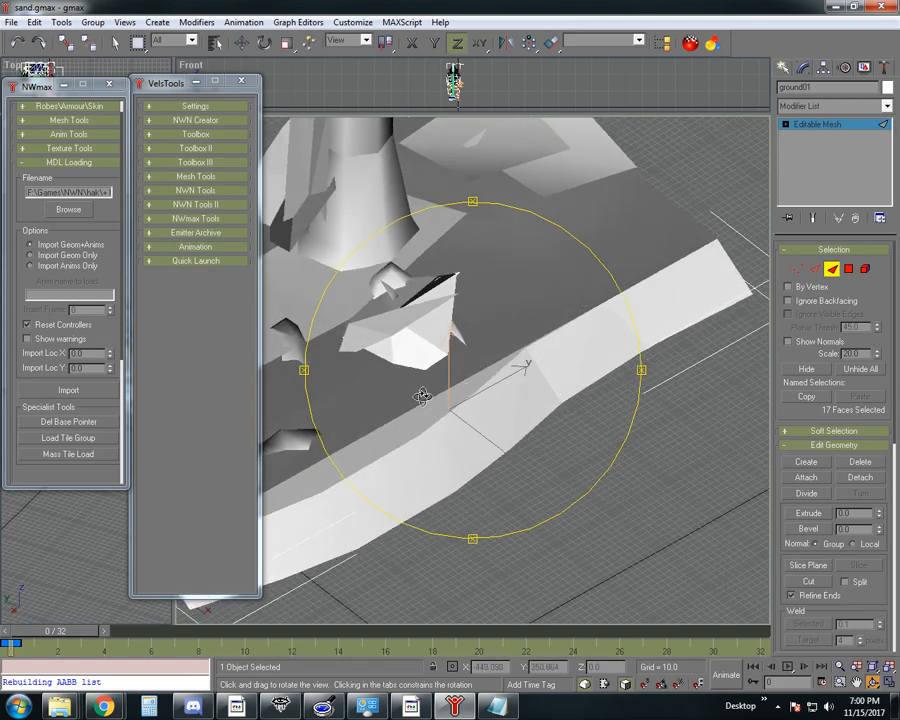
left_click_drag(424, 392, 540, 357)
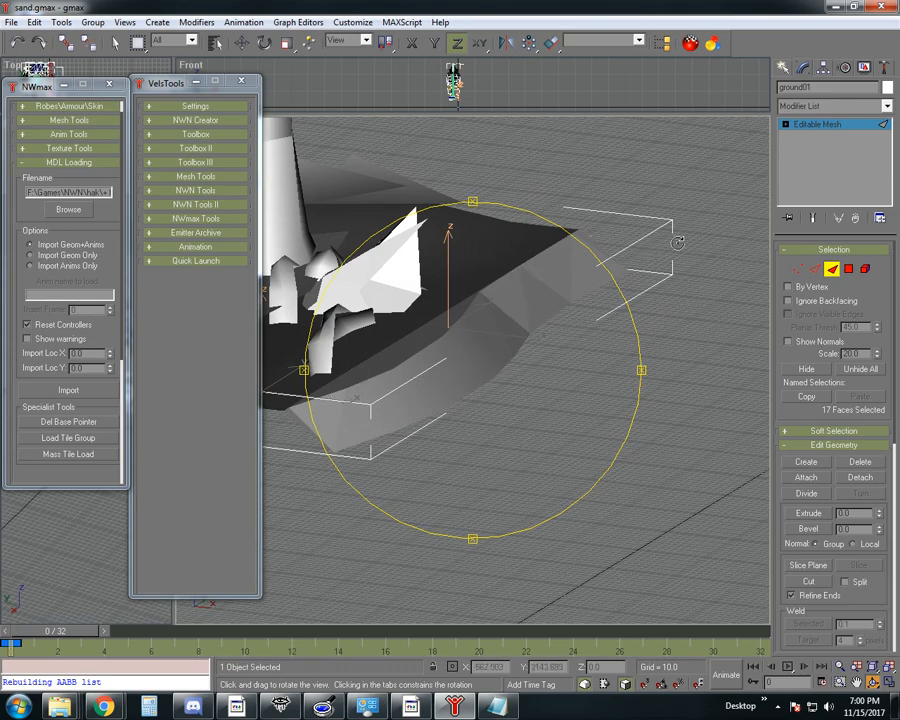
Leave and re-enter sub-object editing of ground01 at face level and clear the face selection
left_click(797, 270)
left_click(801, 271)
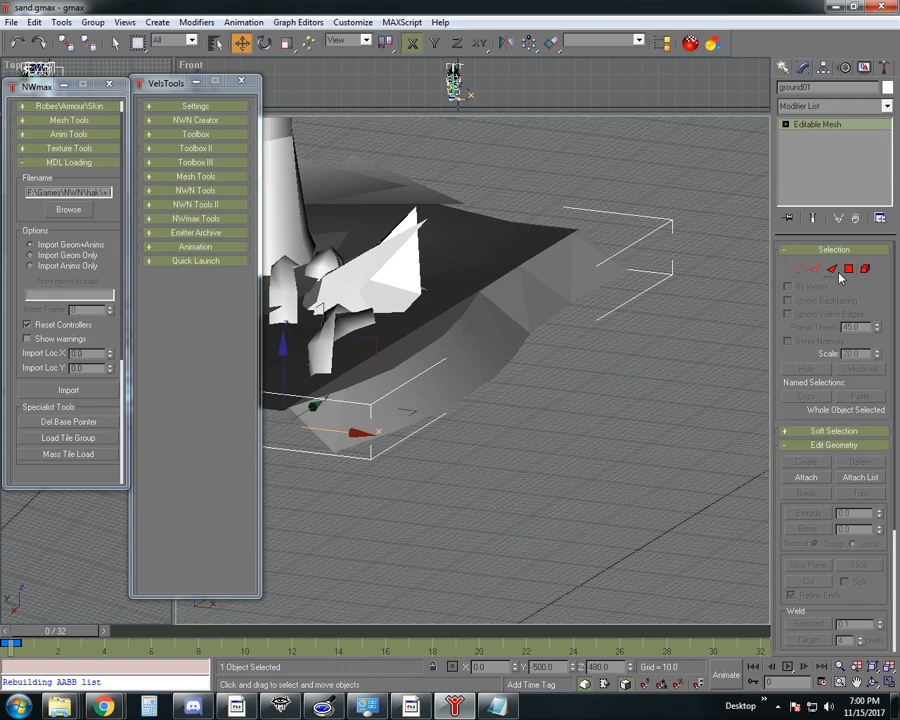
left_click(832, 269)
left_click(660, 381)
scroll(660, 381, "down", 3)
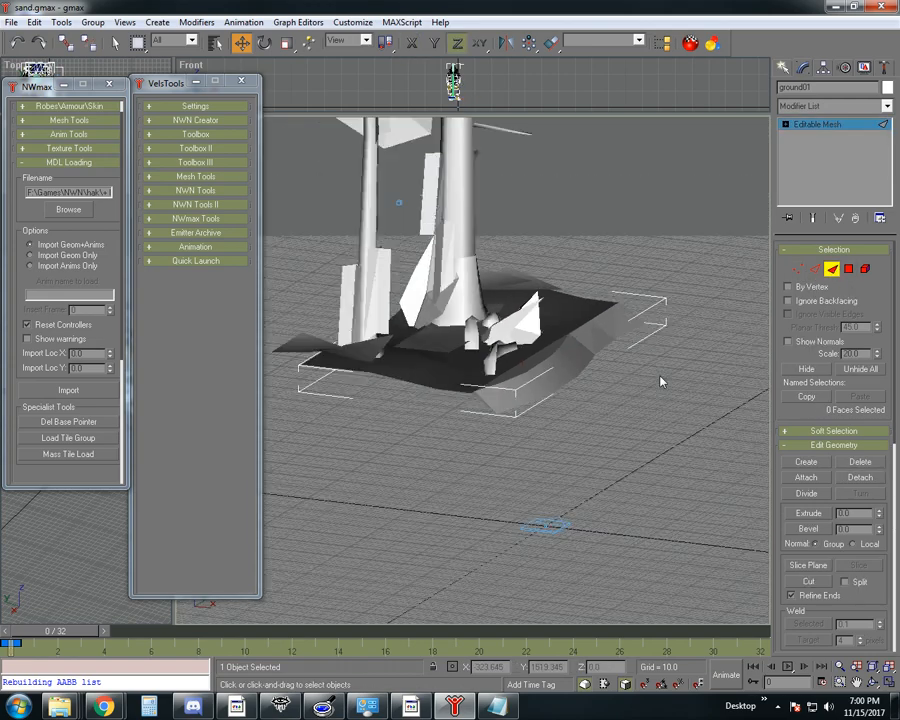
Select all faces of ground01 and assign them to smoothing group 1
left_click_drag(705, 207, 259, 525)
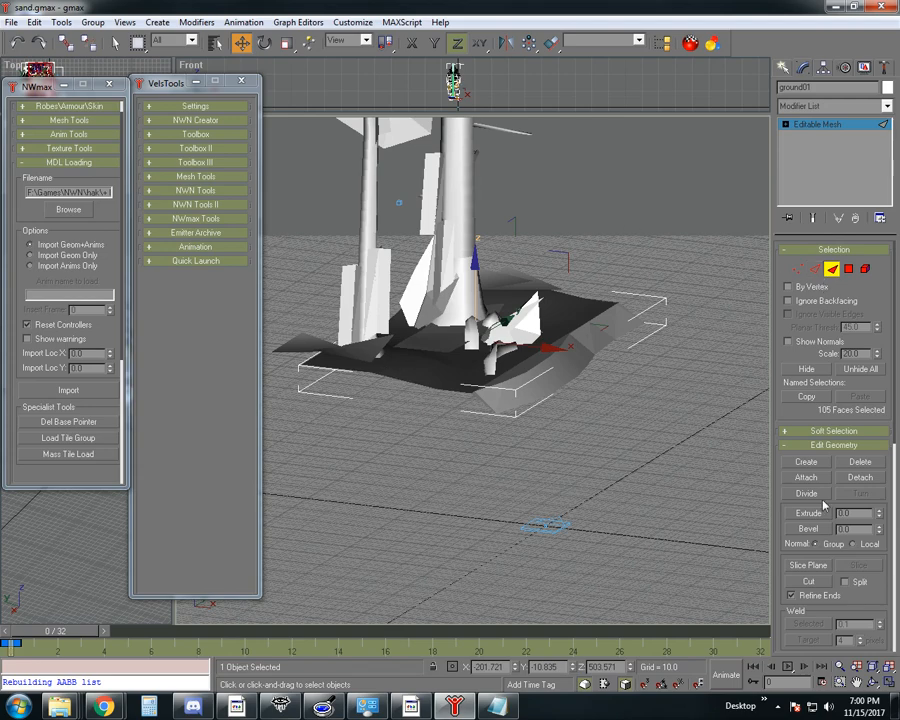
left_click_drag(897, 370, 887, 575)
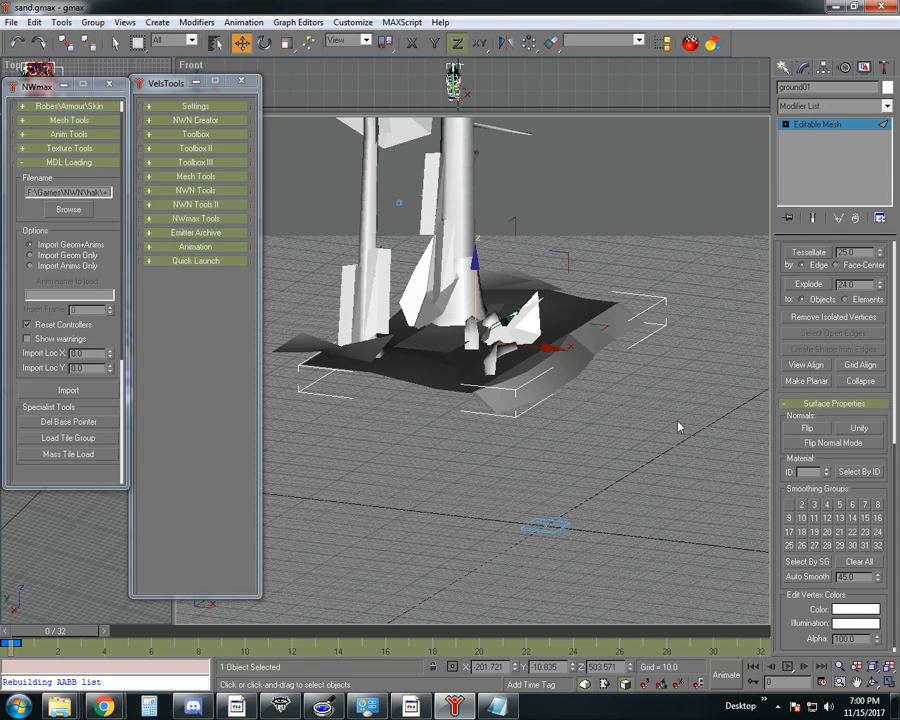
left_click(789, 505)
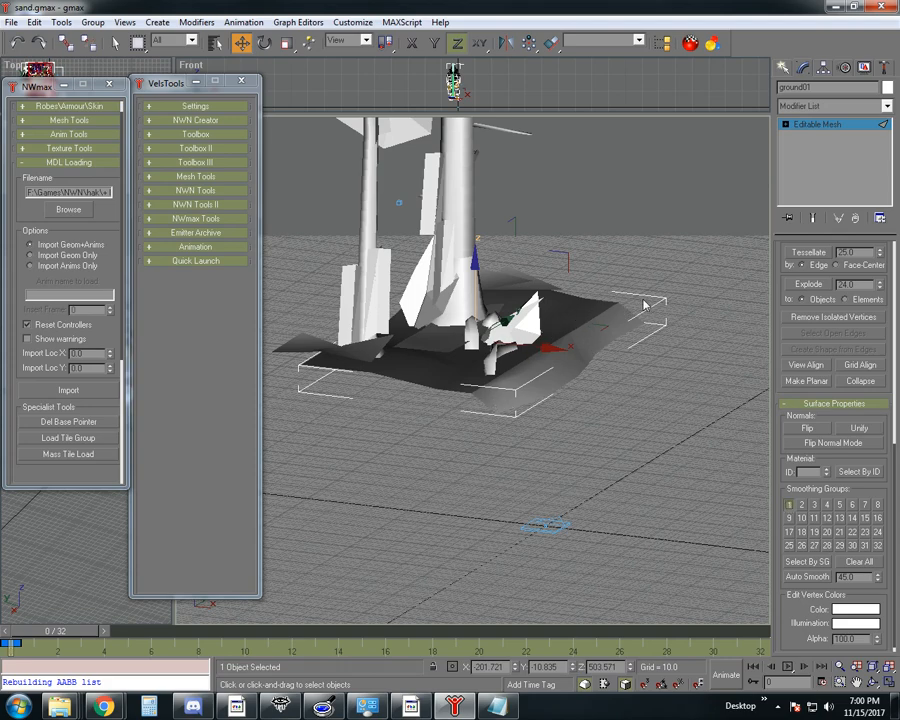
left_click(789, 505)
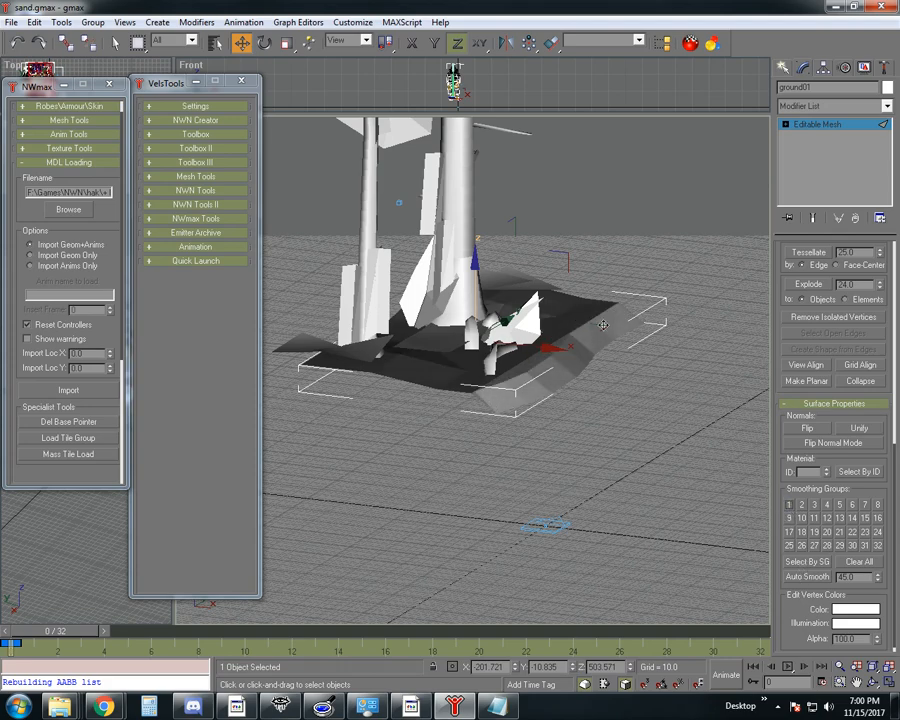
left_click(789, 505)
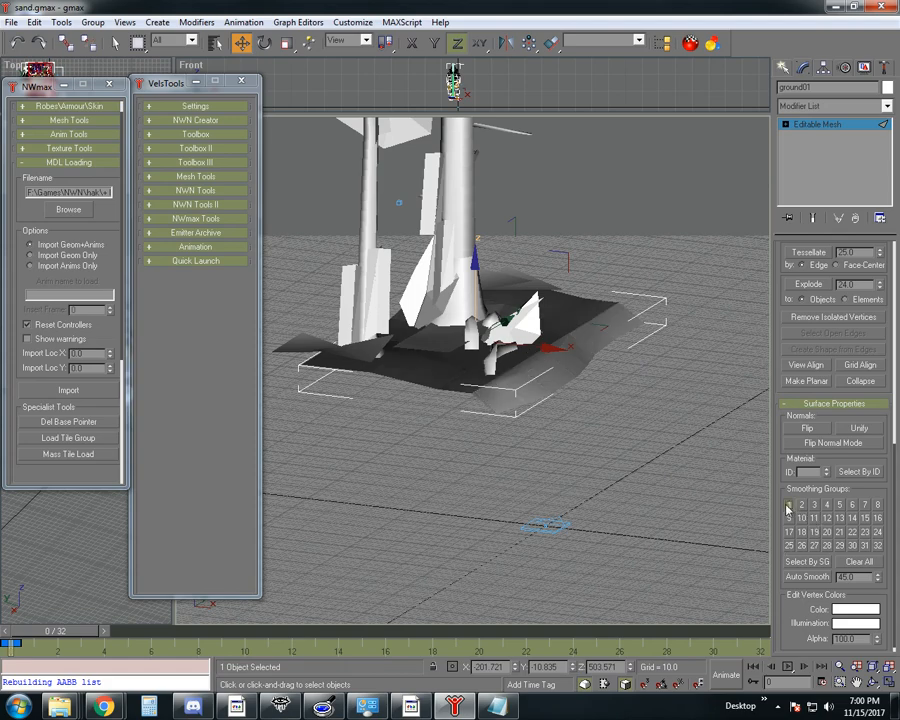
left_click(872, 681)
left_click_drag(604, 440, 492, 428)
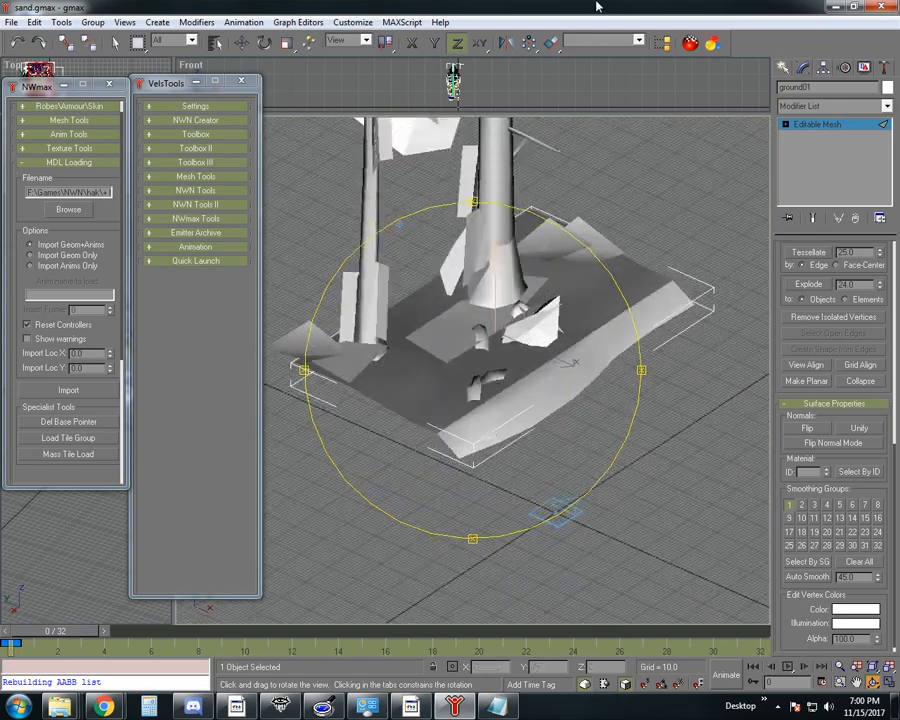
Open the Material Navigator, then narrow and reposition its window so its browsing options and material list fit on screen
left_click(712, 45)
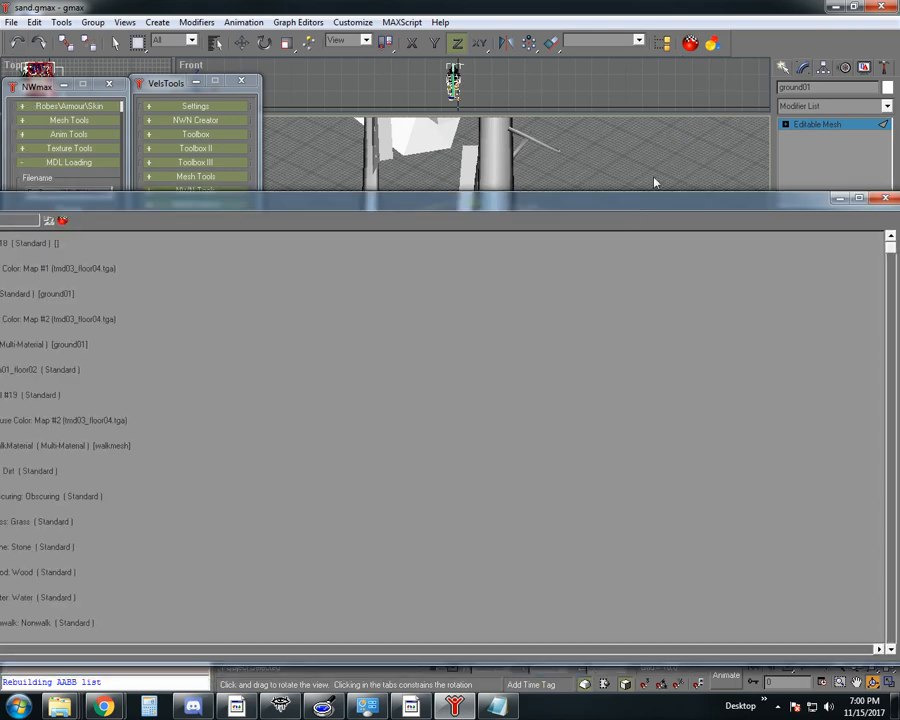
left_click_drag(625, 203, 521, 147)
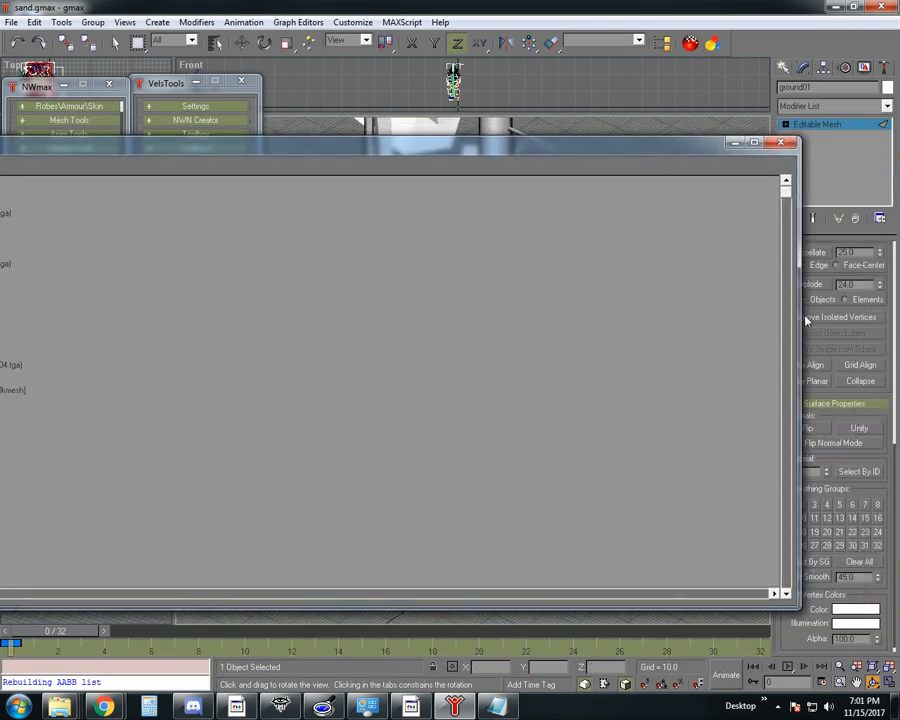
left_click_drag(797, 318, 422, 325)
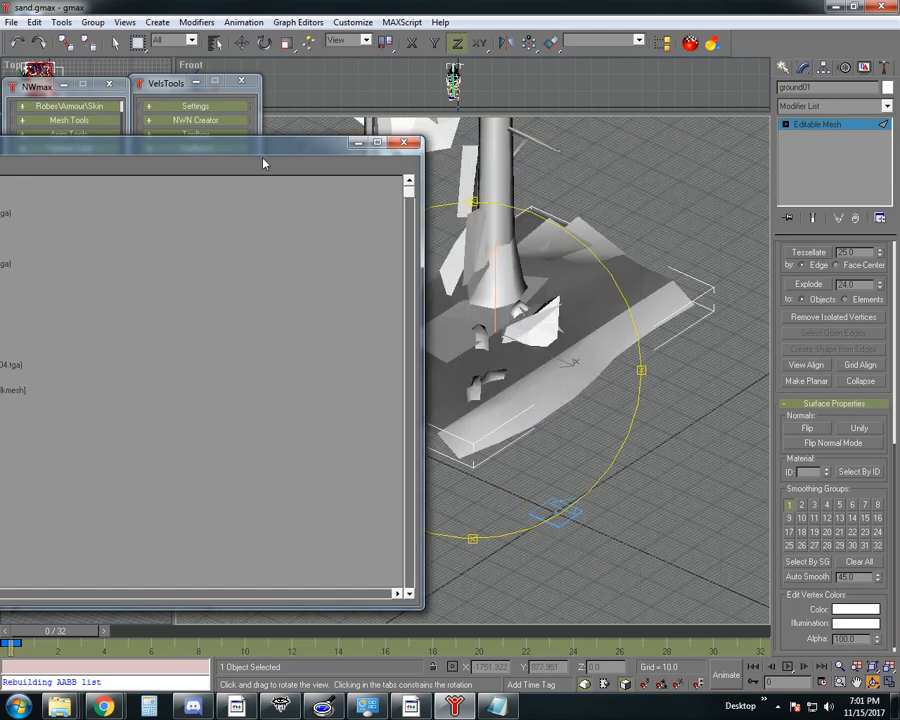
mouse_move(264, 150)
left_mouse_down()
mouse_move(555, 153)
mouse_move(637, 133)
mouse_move(628, 114)
left_mouse_up()
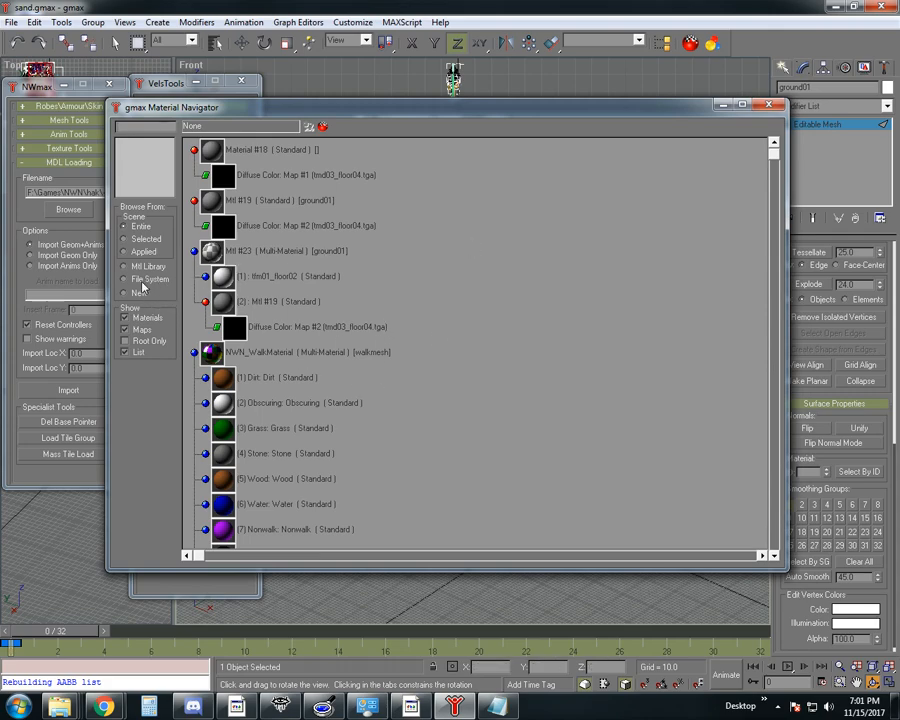
mouse_move(354, 115)
left_mouse_down()
mouse_move(404, 526)
mouse_move(344, 272)
mouse_move(366, 111)
left_mouse_up()
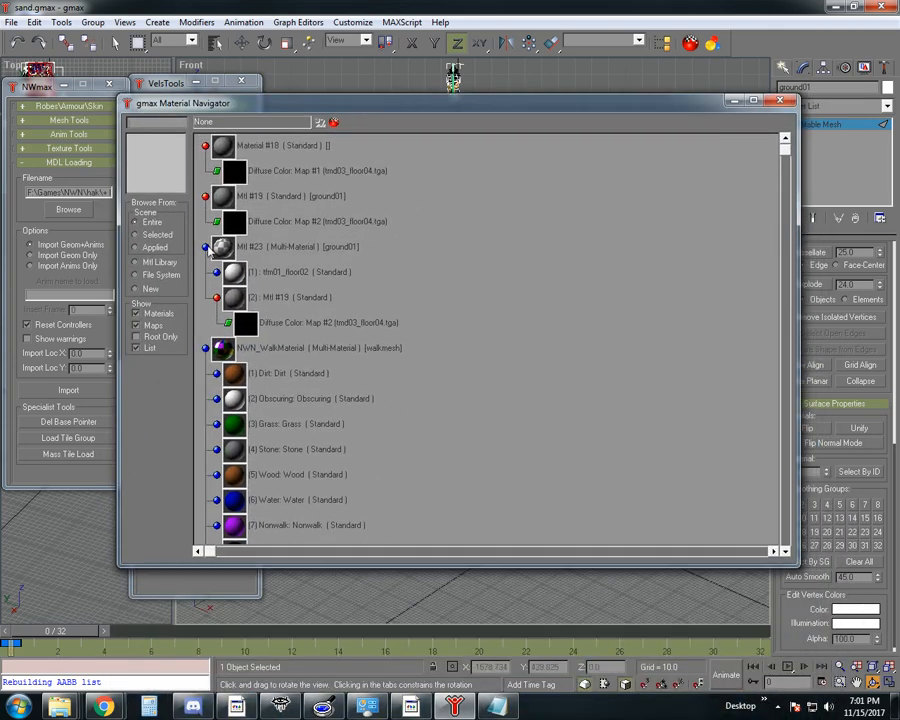
Browse the file system to the + Desert folder and apply the sand_00.tga texture to the selected ground faces
left_click(137, 275)
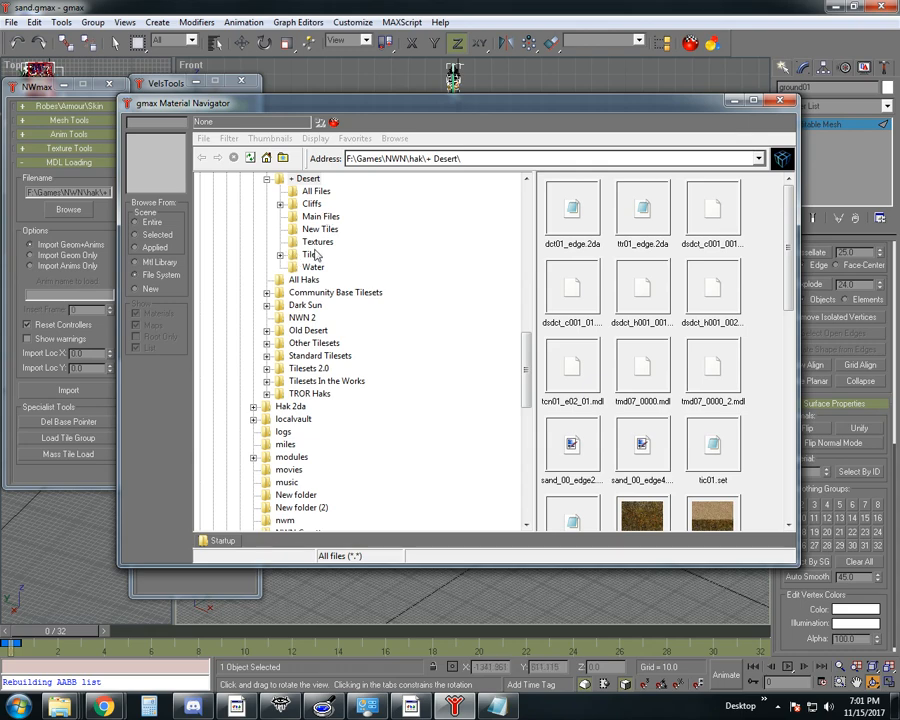
double_click(311, 181)
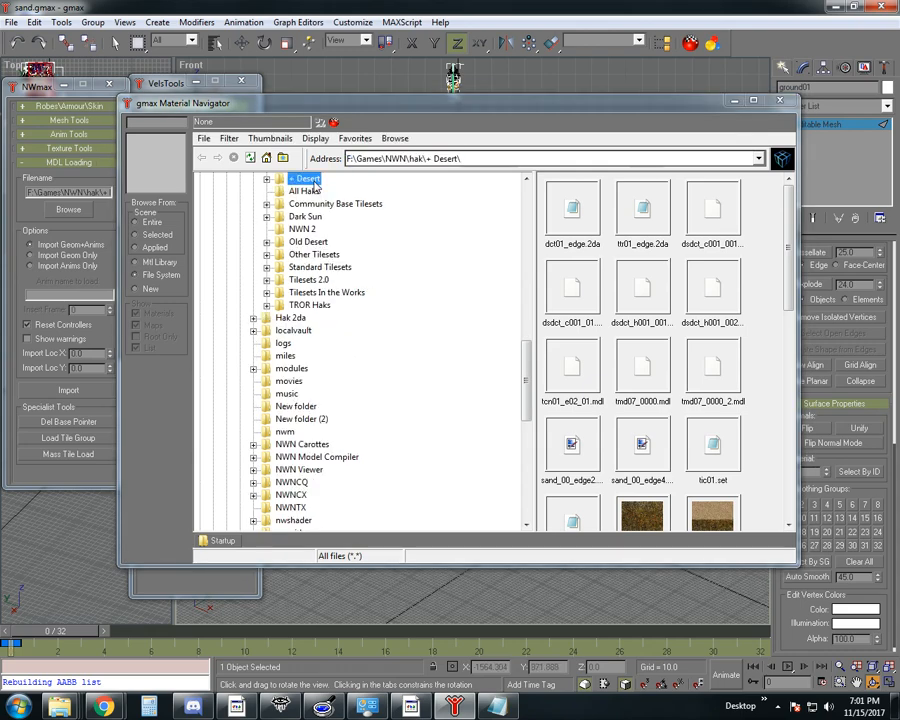
left_click_drag(786, 295, 790, 398)
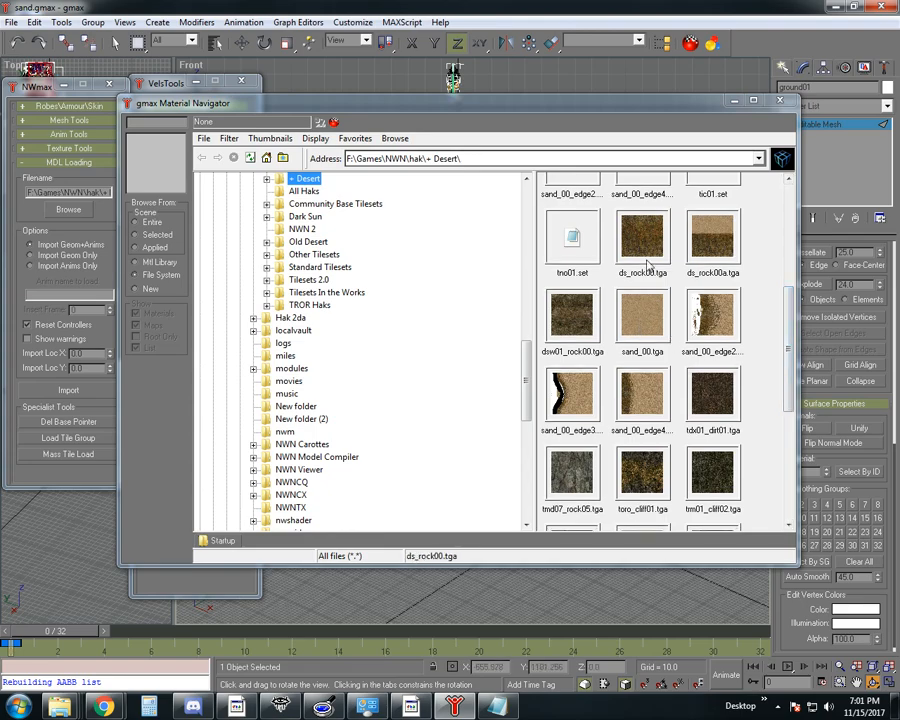
left_click_drag(596, 107, 141, 120)
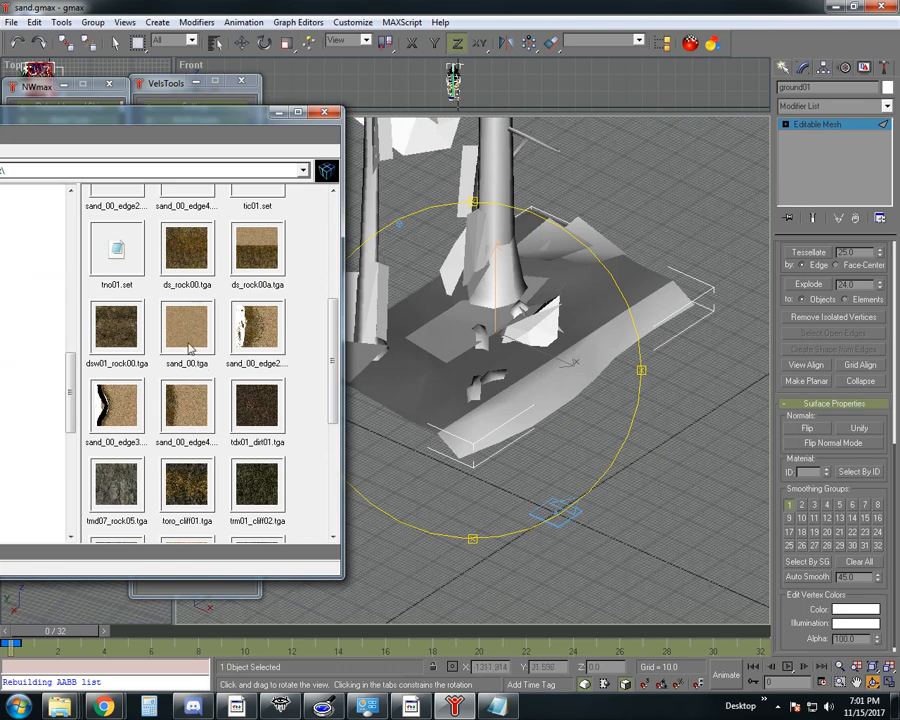
left_click_drag(186, 337, 439, 380)
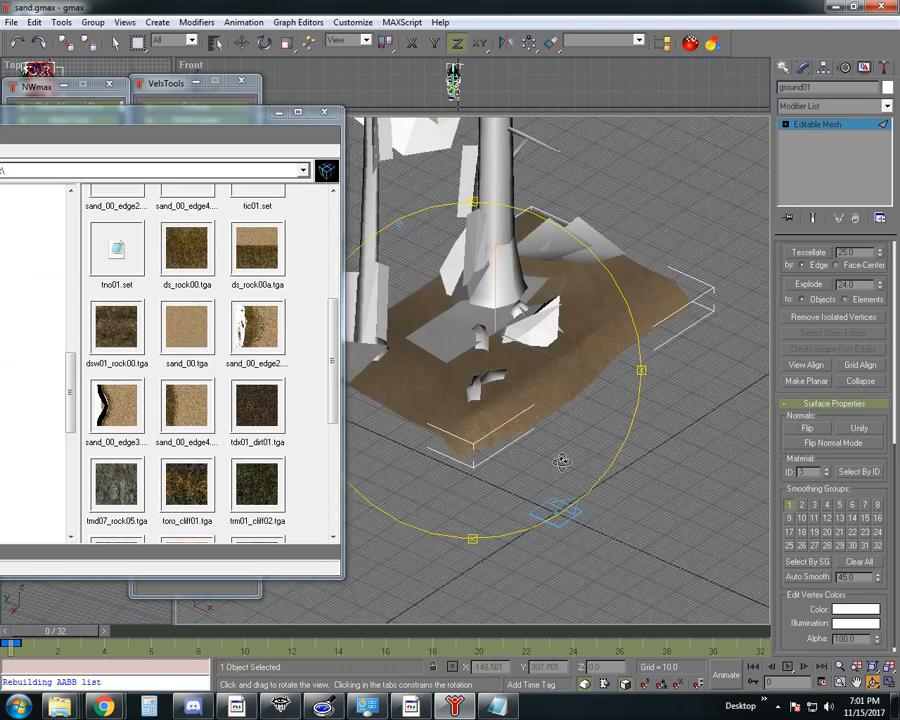
Clear the Material Navigator out of the way and examine the sand texture across the ground and its edge skirt
left_click_drag(558, 458, 514, 458)
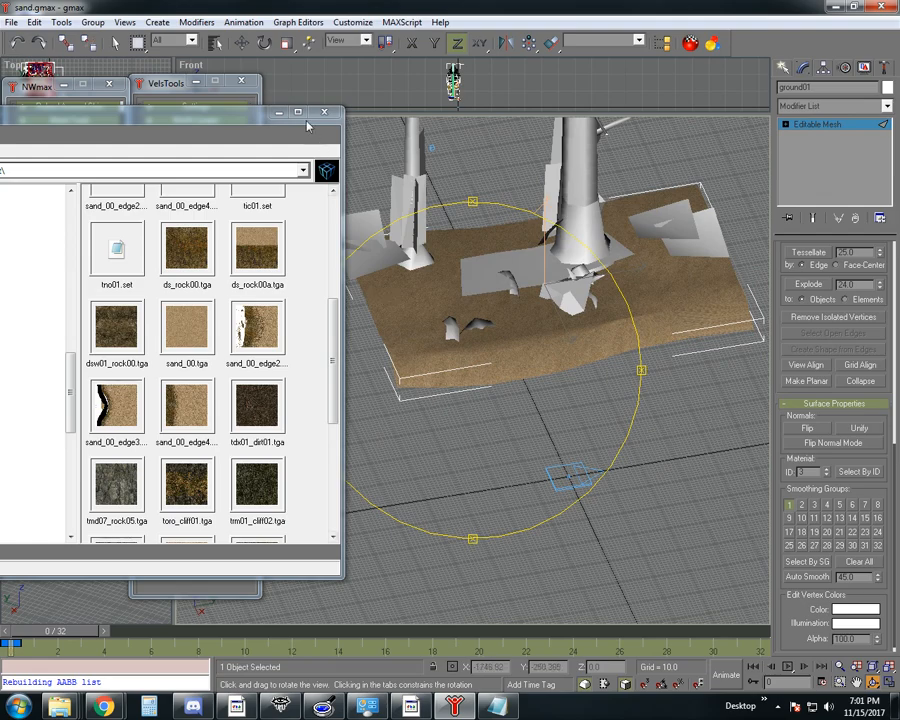
left_click_drag(300, 113, 773, 104)
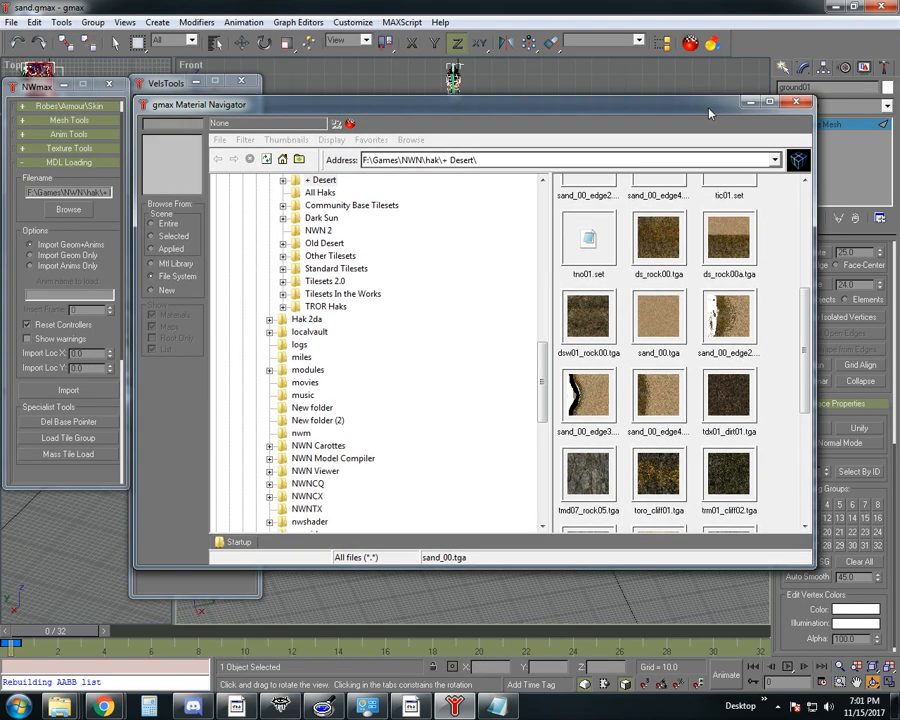
left_click_drag(709, 108, 0, 140)
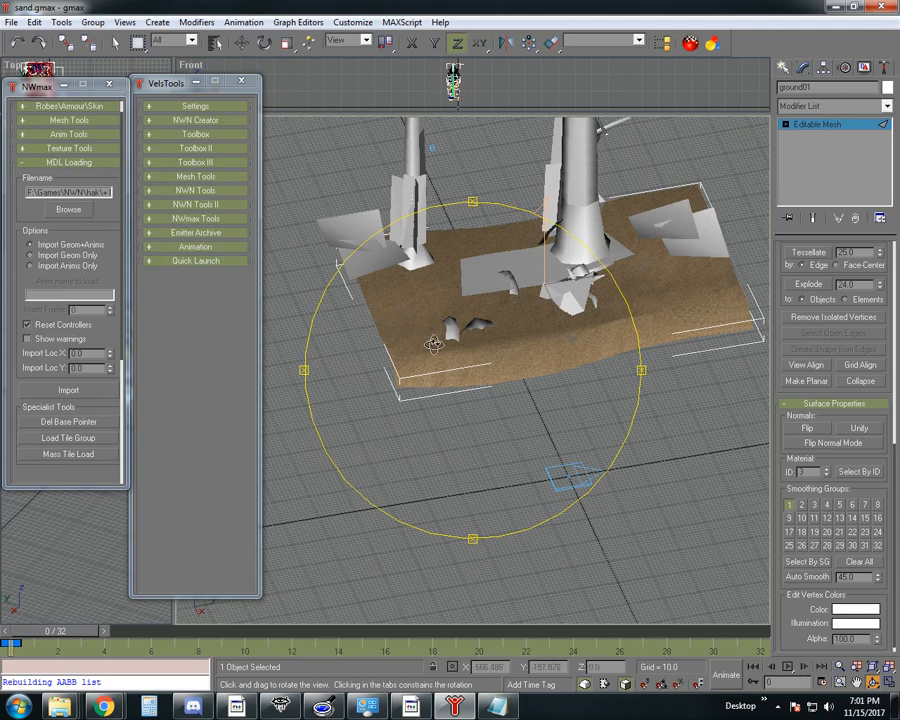
left_click_drag(460, 364, 494, 381)
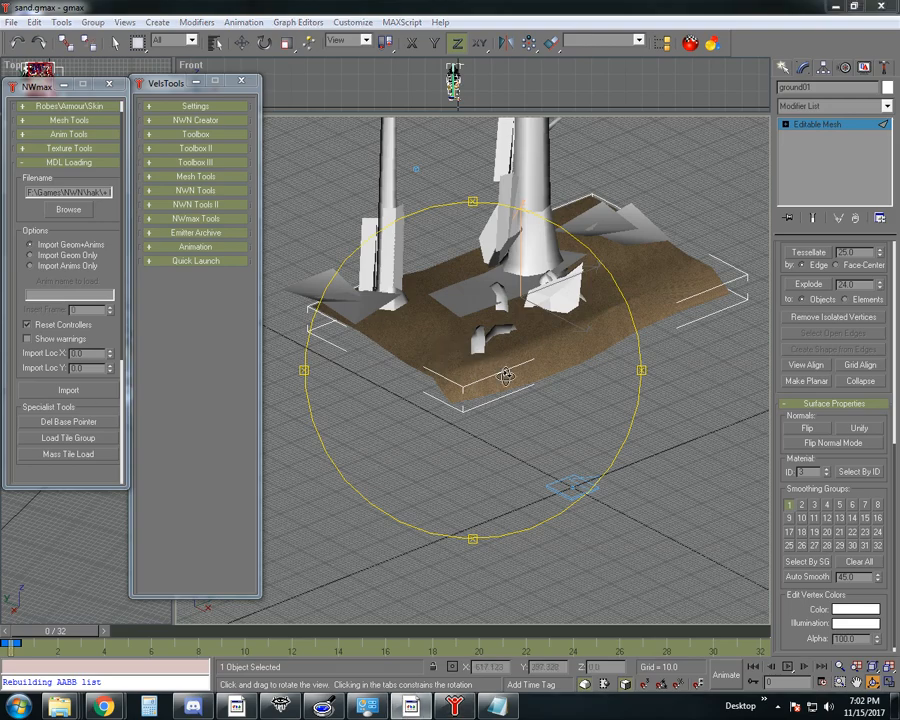
left_click_drag(504, 370, 548, 374)
scroll(540, 372, "up", 4)
scroll(541, 378, "down", 3)
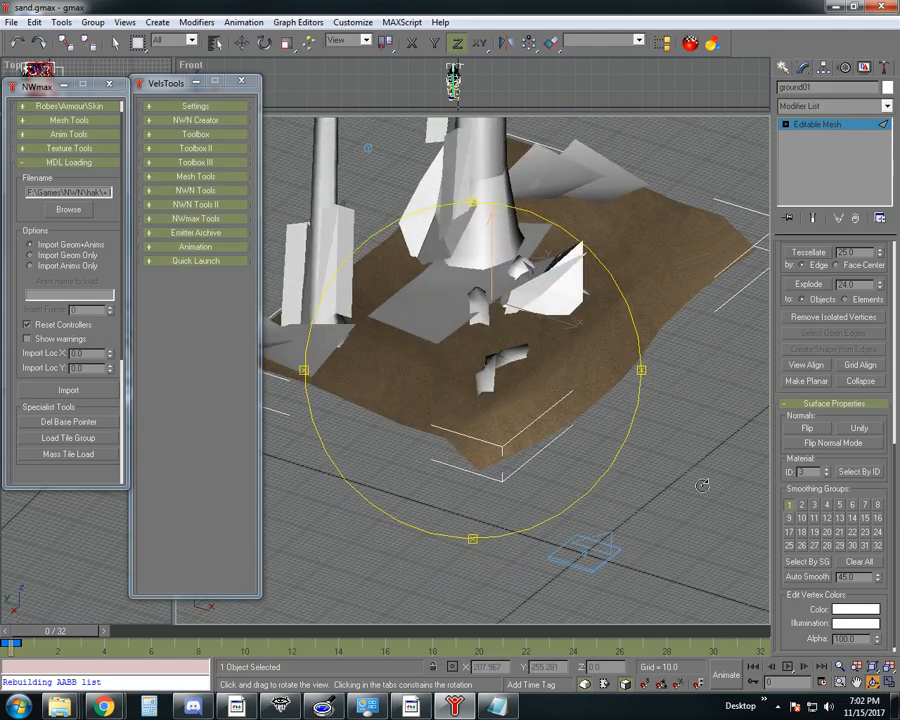
key("ctrl+p")
left_click_drag(632, 498, 627, 547)
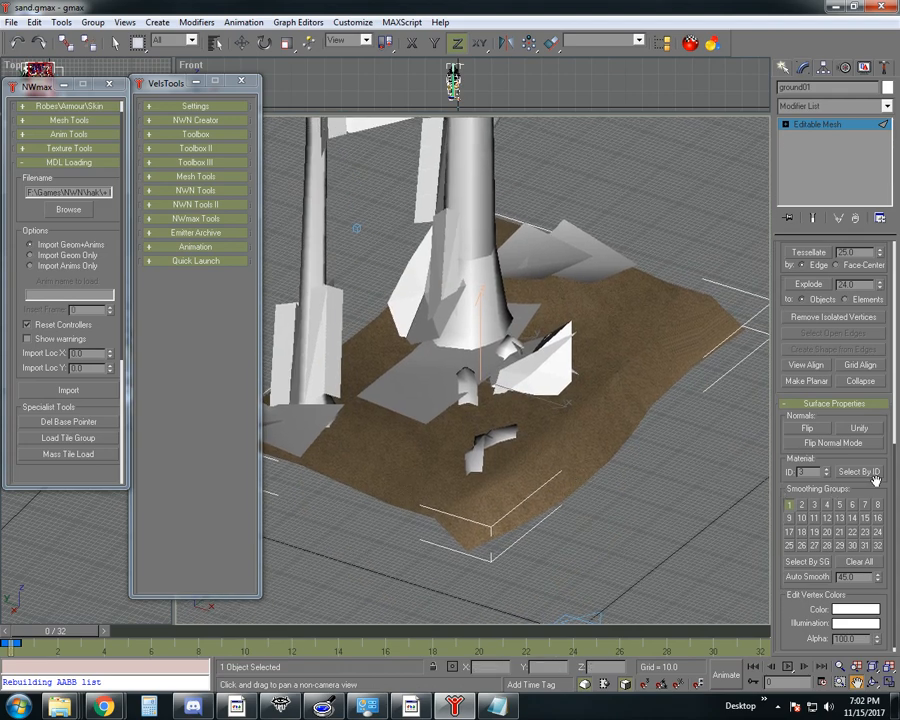
Add a UVW Map modifier to the selected ground faces and use Box mapping
scroll(896, 475, "up", 8)
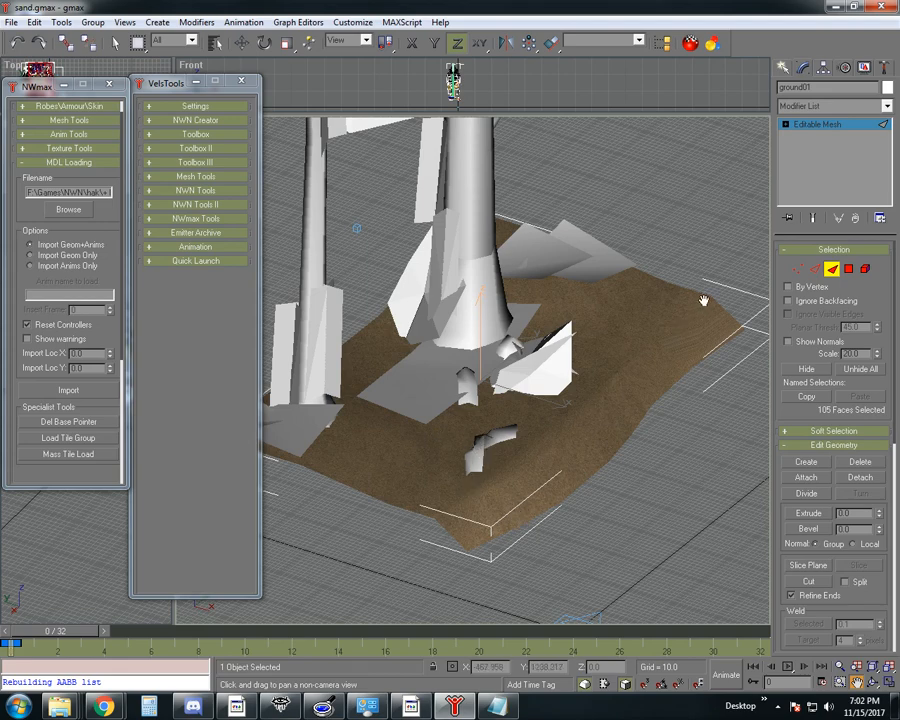
left_click(887, 106)
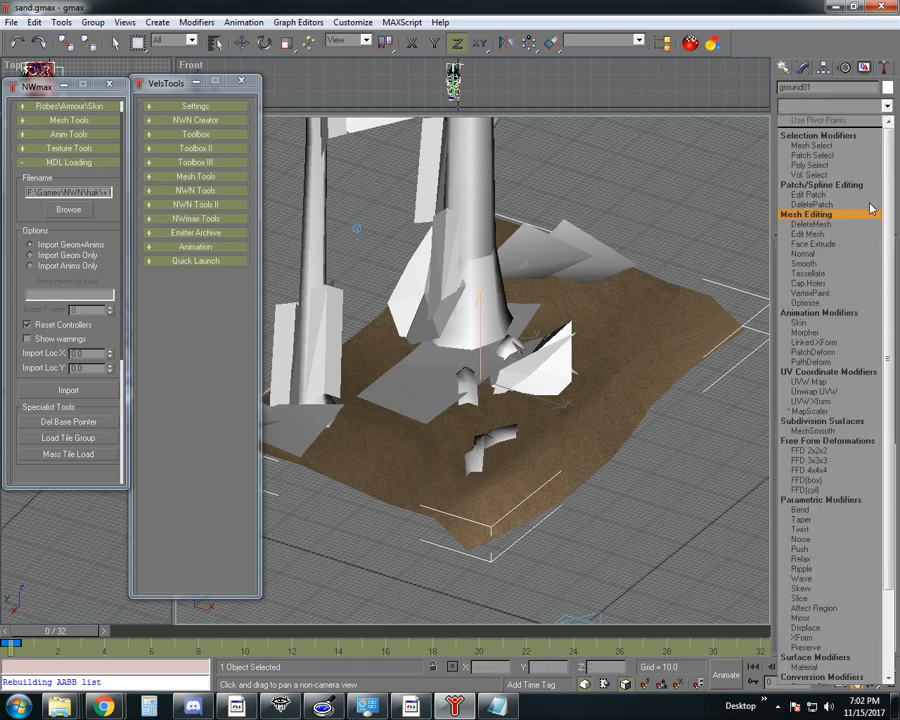
left_click(805, 385)
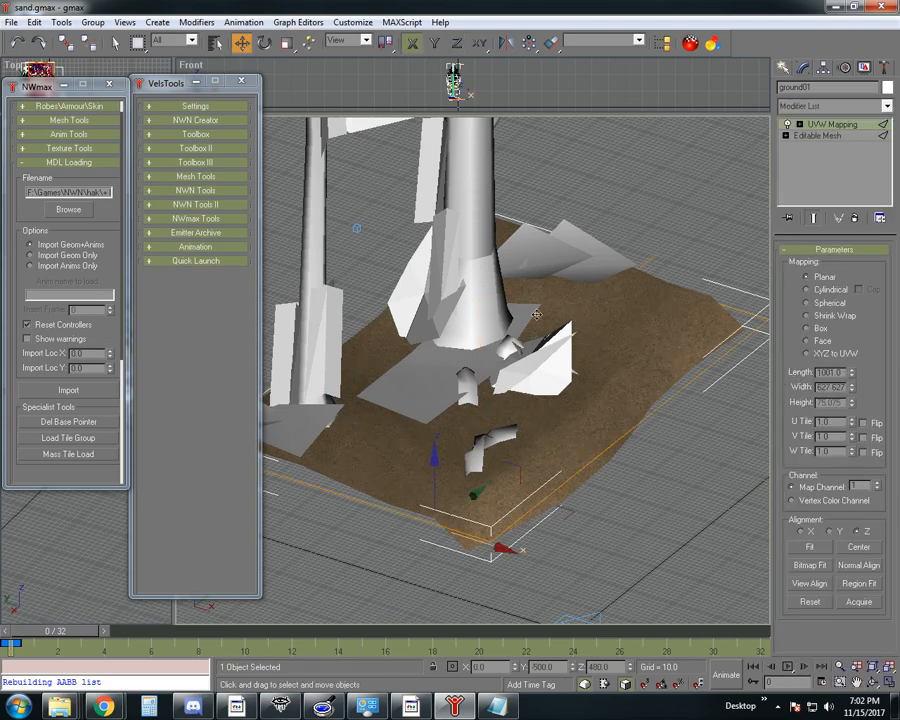
left_click(807, 329)
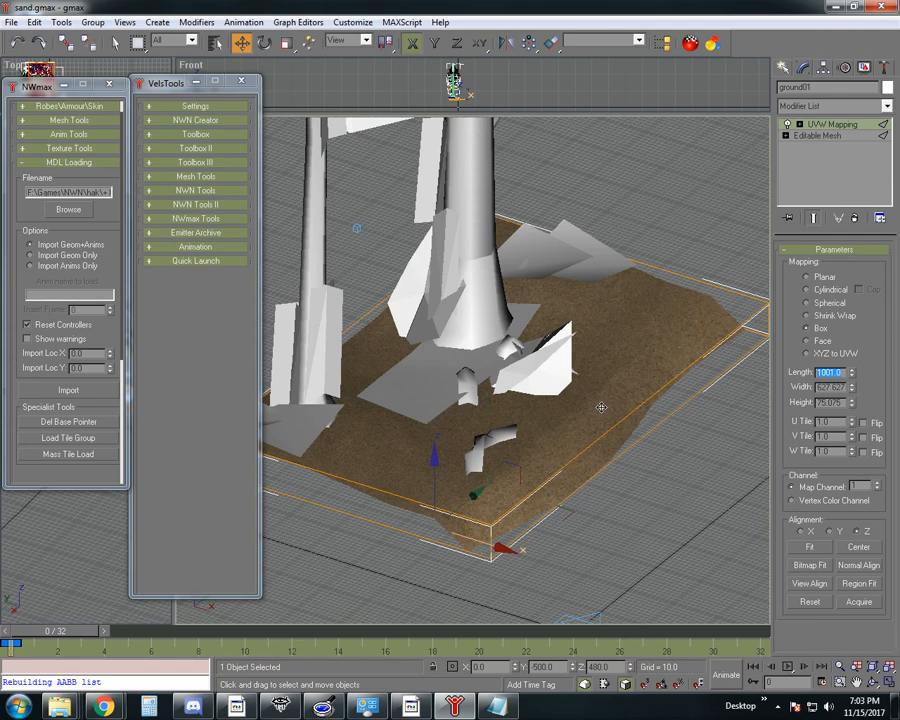
type("501")
key("Tab")
type("5")
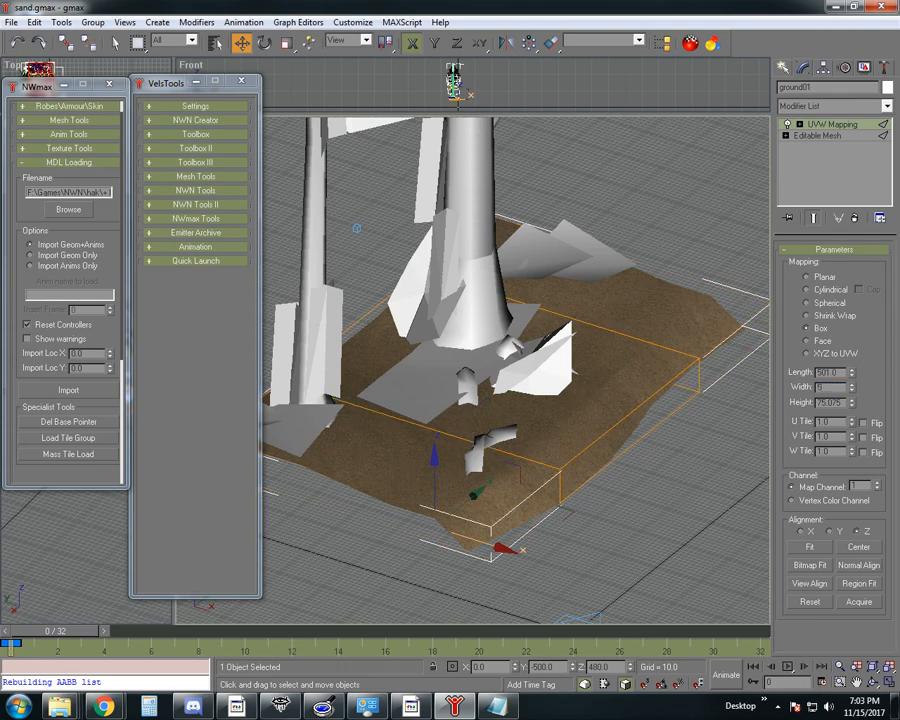
key("Tab")
type("501")
key("Tab")
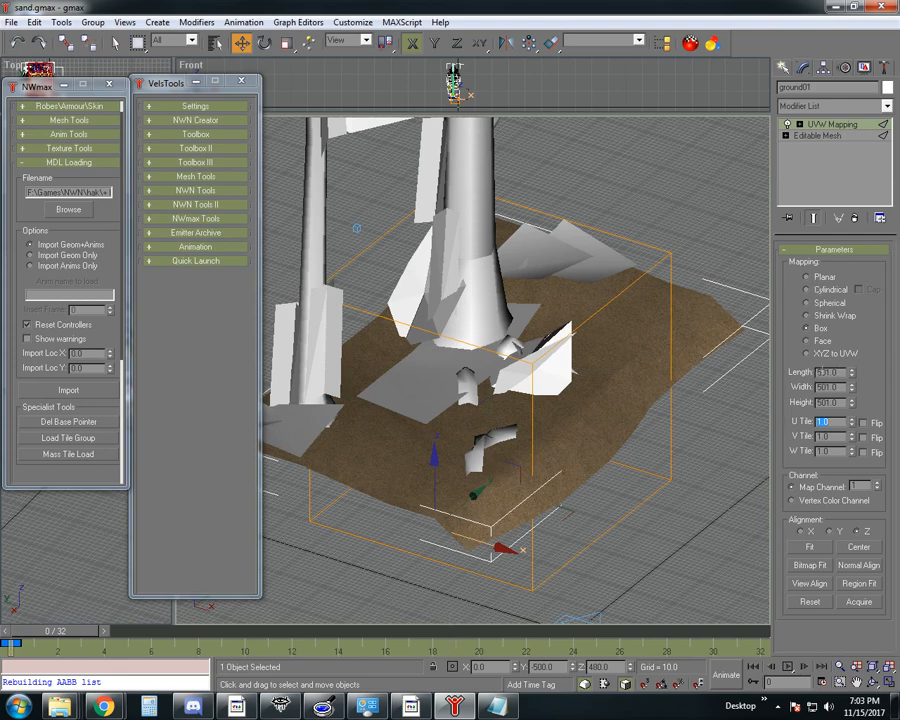
left_click(17, 43)
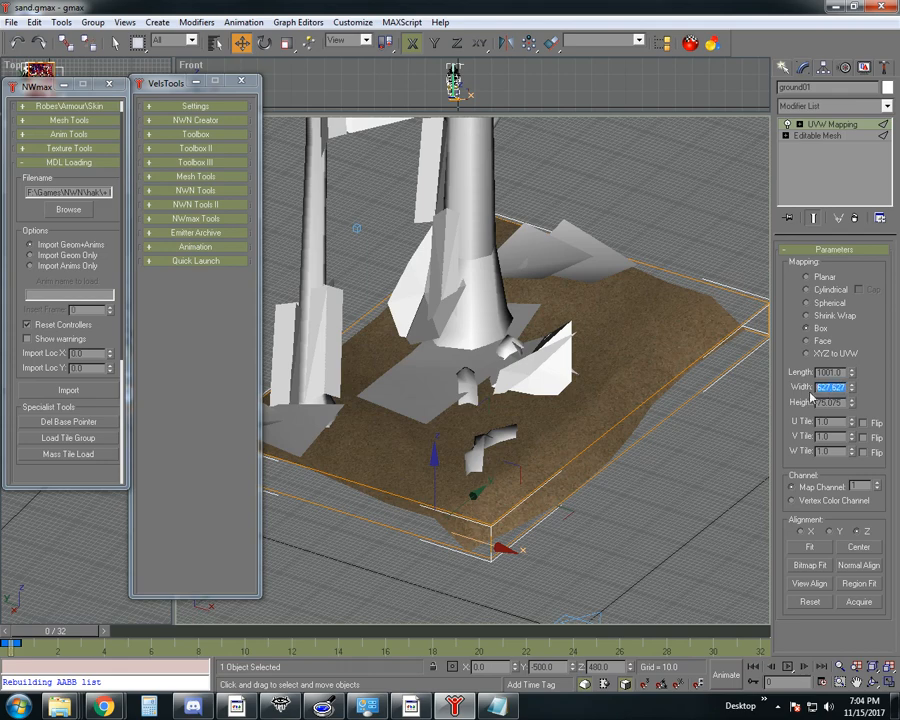
Set the width, height and length of the ground's box mapping to 501 each
type("501")
key("Tab")
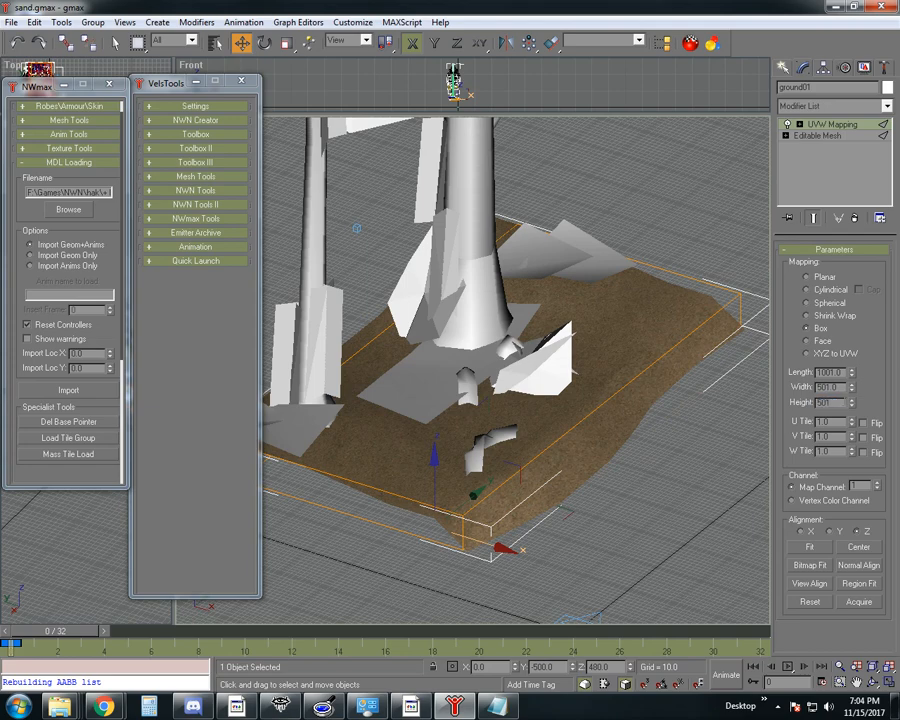
key("Return")
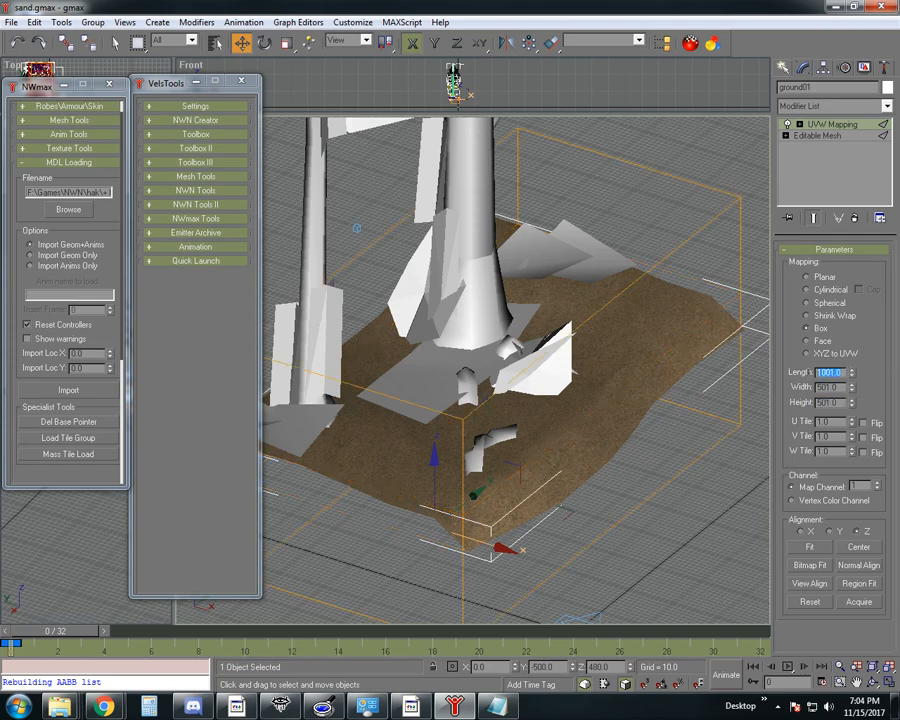
type("501")
key("Tab")
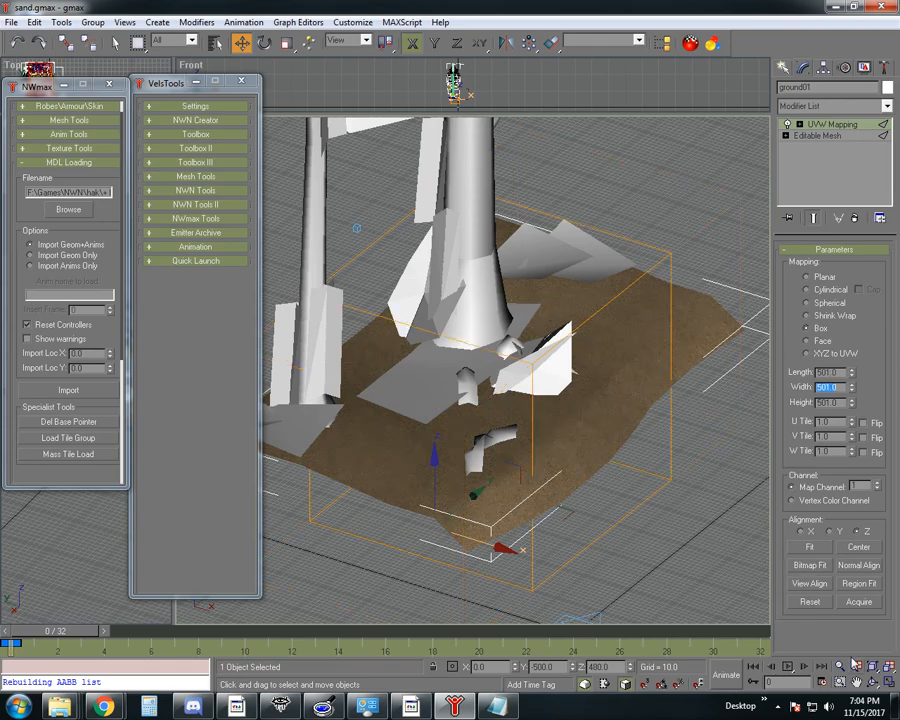
left_click(873, 681)
left_click_drag(588, 420, 492, 434)
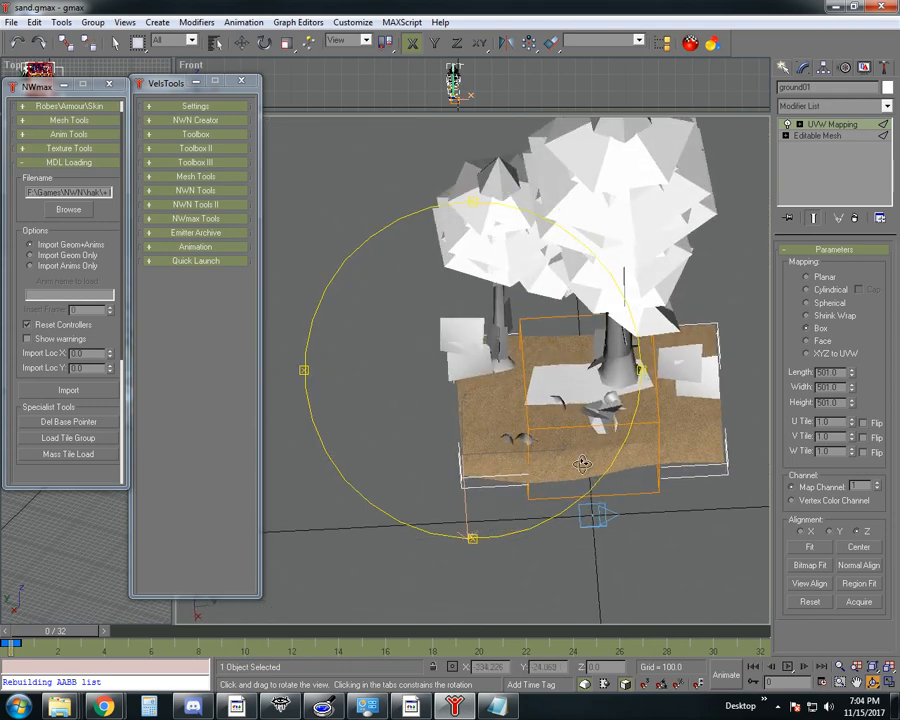
left_click_drag(582, 463, 590, 380)
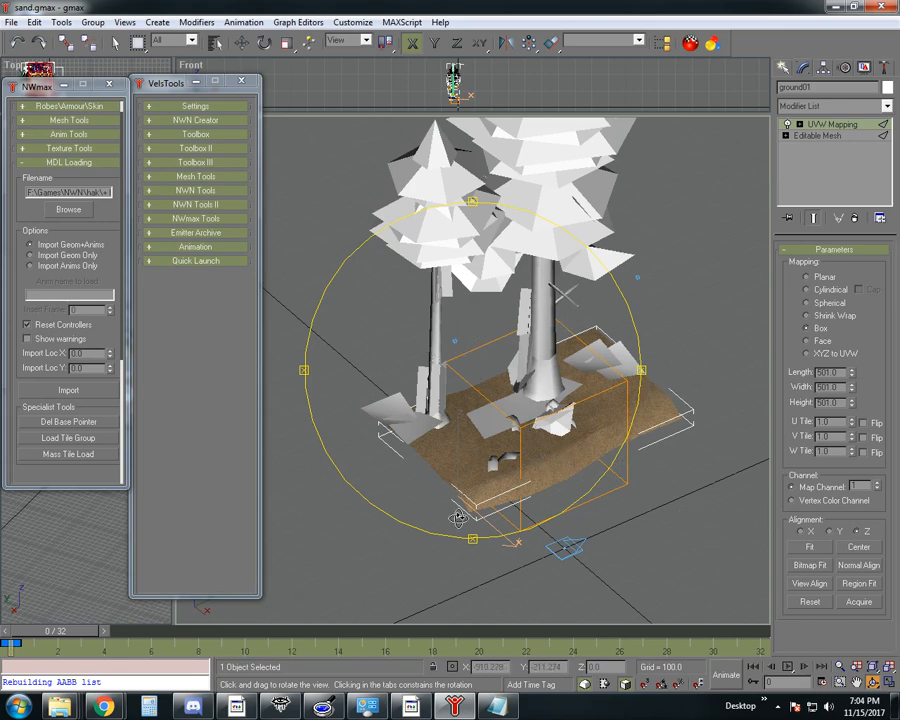
left_click_drag(562, 482, 568, 416)
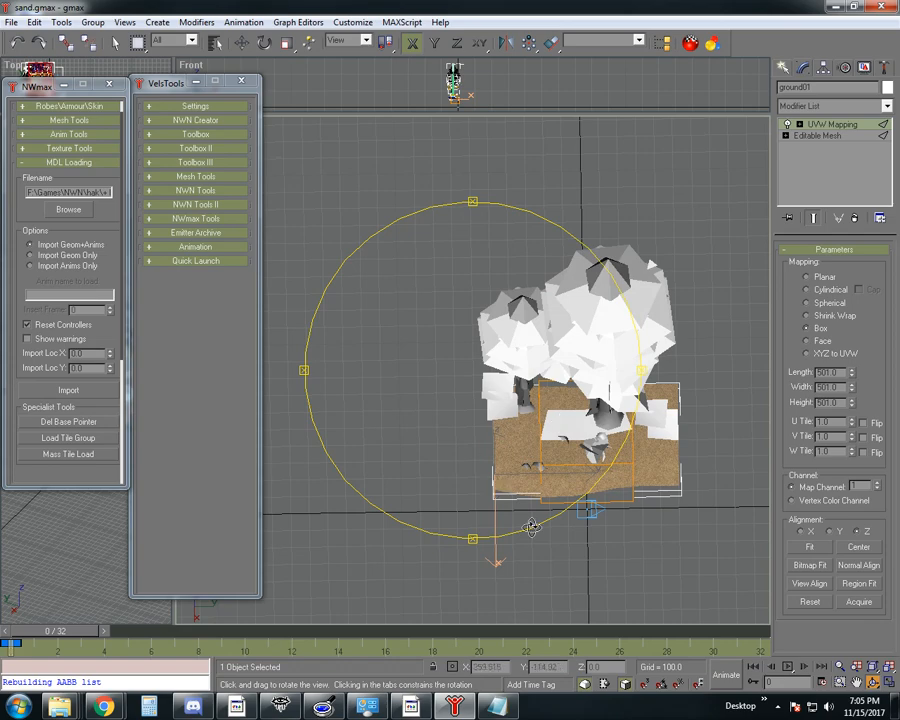
Examine the box-mapped sand texture across the ground surface and its edge skirt from several angles and distances
left_click_drag(534, 457, 562, 446)
scroll(564, 446, "up", 5)
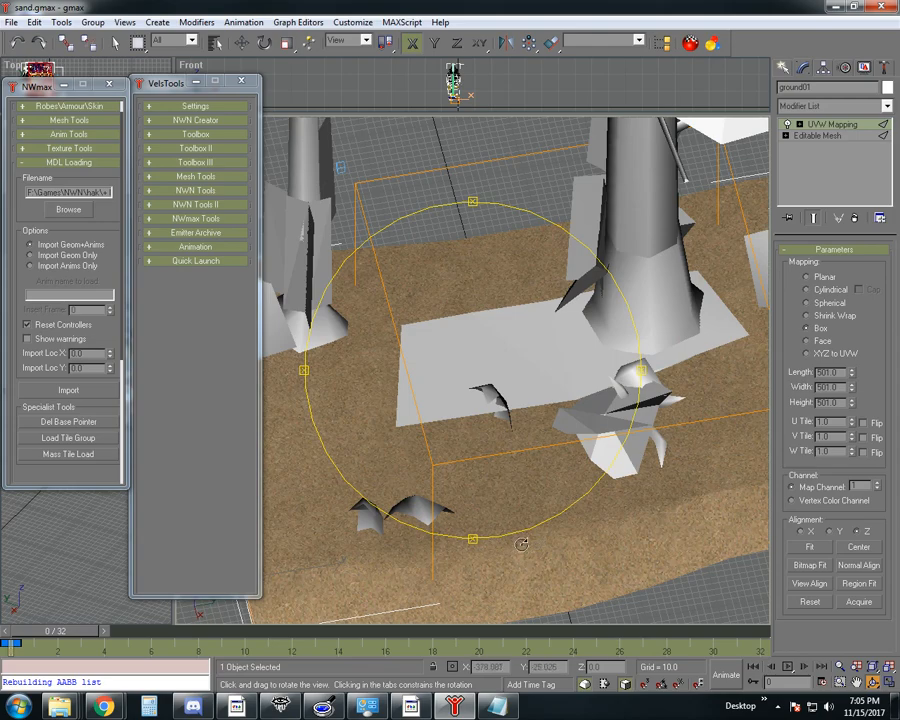
left_click_drag(305, 345, 510, 444)
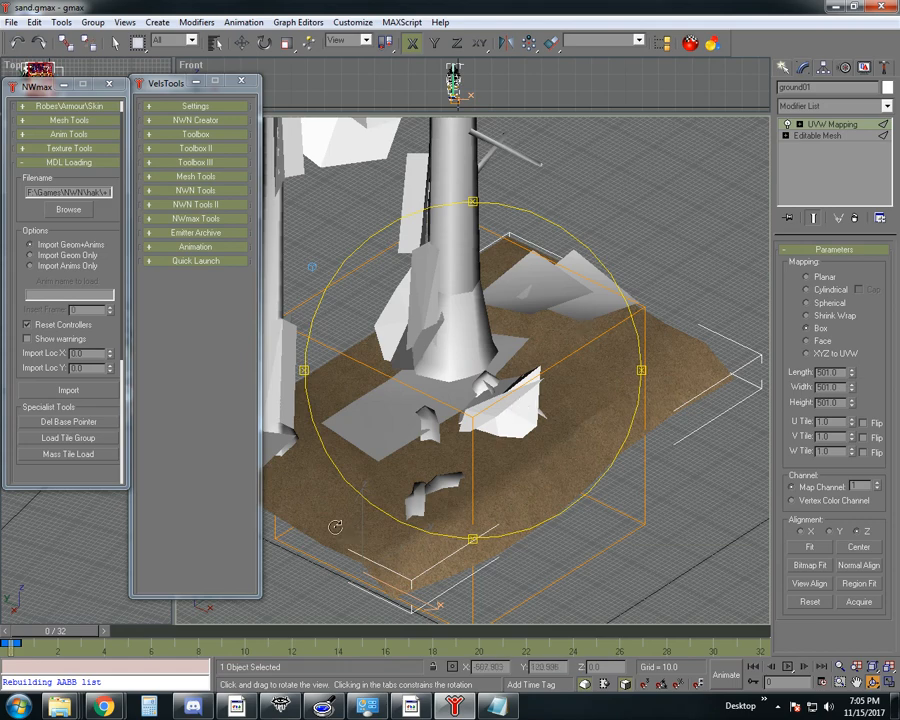
mouse_move(452, 483)
left_mouse_down()
mouse_move(458, 494)
mouse_move(474, 466)
mouse_move(403, 453)
mouse_move(404, 464)
mouse_move(440, 440)
mouse_move(478, 456)
mouse_move(448, 469)
mouse_move(398, 466)
mouse_move(376, 526)
mouse_move(402, 466)
mouse_move(440, 460)
mouse_move(474, 482)
mouse_move(444, 476)
mouse_move(444, 458)
mouse_move(438, 468)
left_mouse_up()
scroll(483, 424, "down", 3)
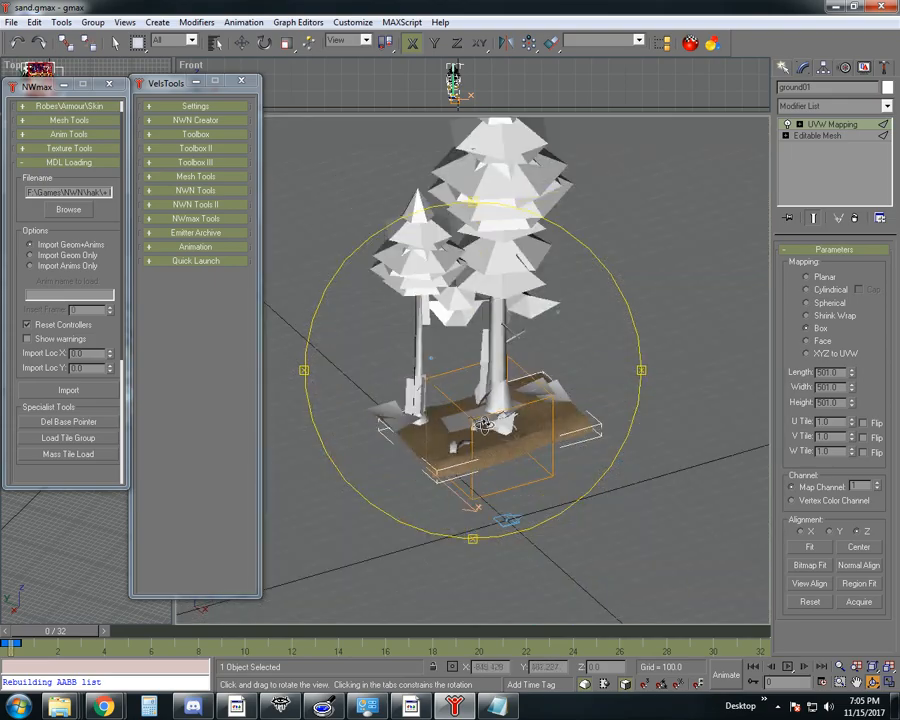
left_click_drag(633, 340, 544, 415)
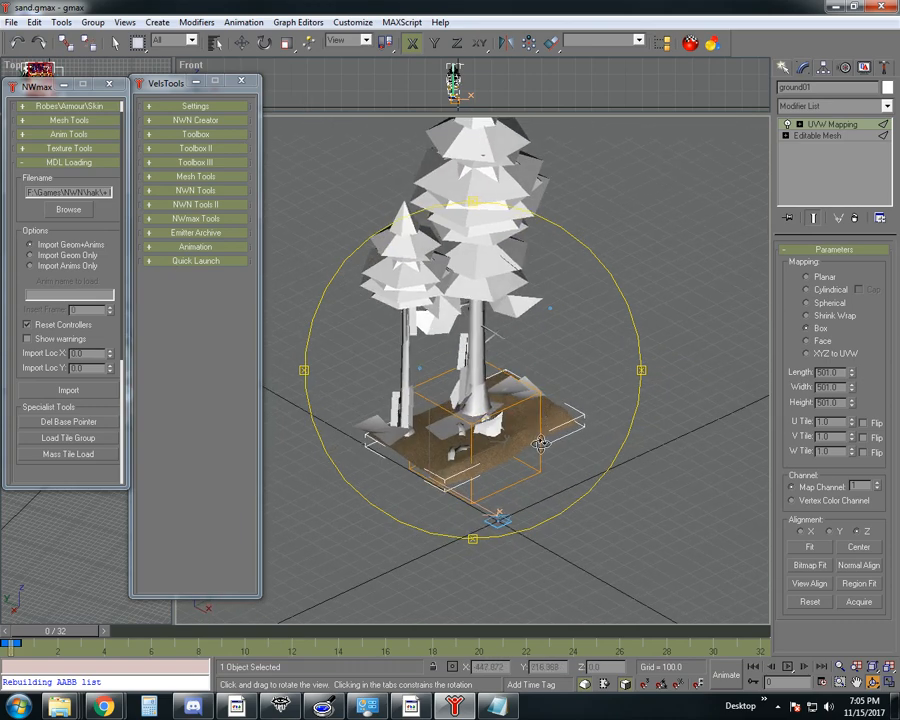
scroll(541, 443, "up", 3)
scroll(543, 435, "down", 3)
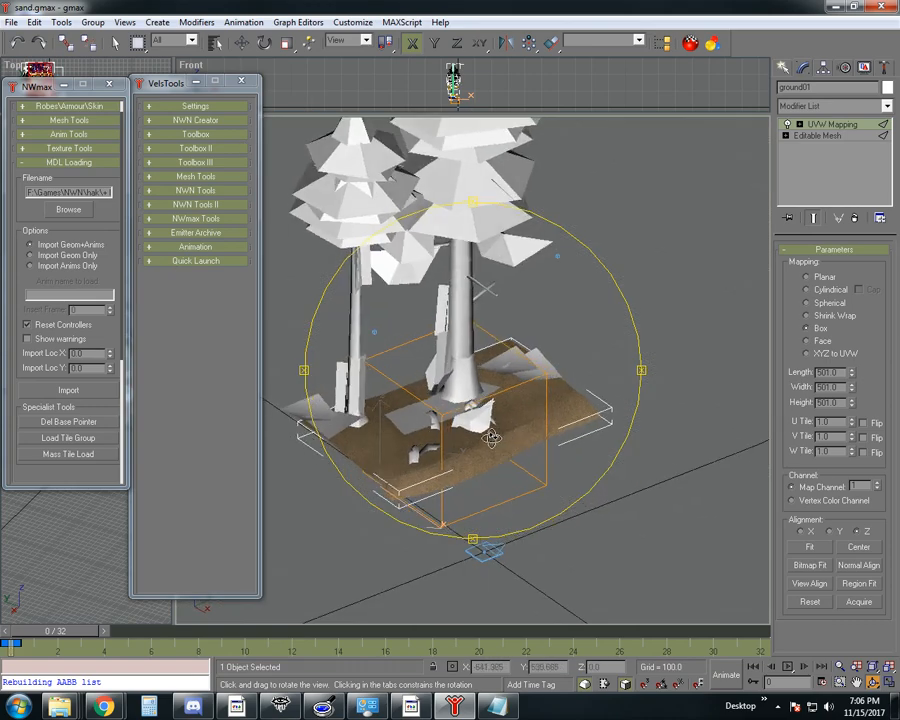
mouse_move(491, 437)
left_mouse_down()
mouse_move(461, 425)
mouse_move(450, 434)
mouse_move(460, 433)
mouse_move(450, 418)
mouse_move(486, 430)
left_mouse_up()
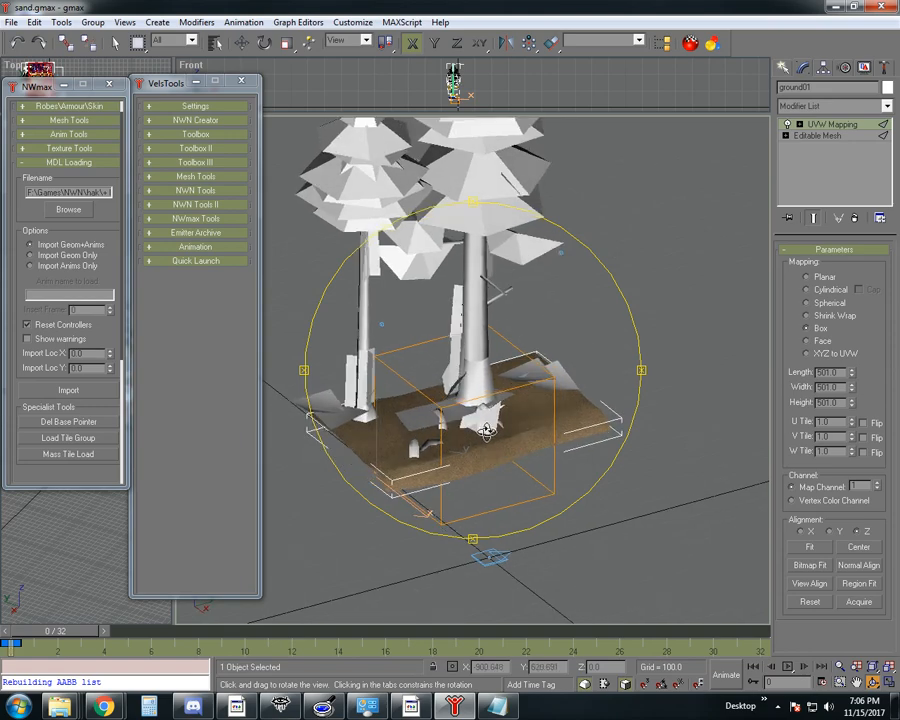